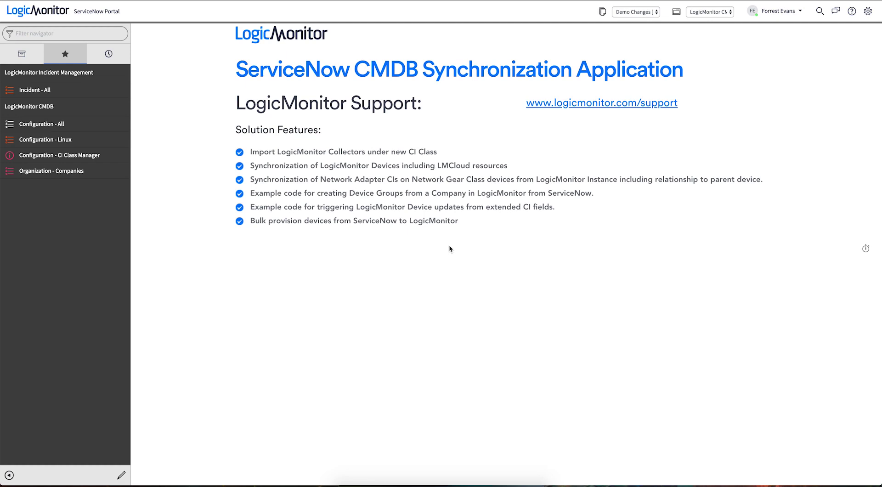
- Look up the LogicMonitor Collector class in the CI Class Manager hierarchy and view its basic info
click(72, 156)
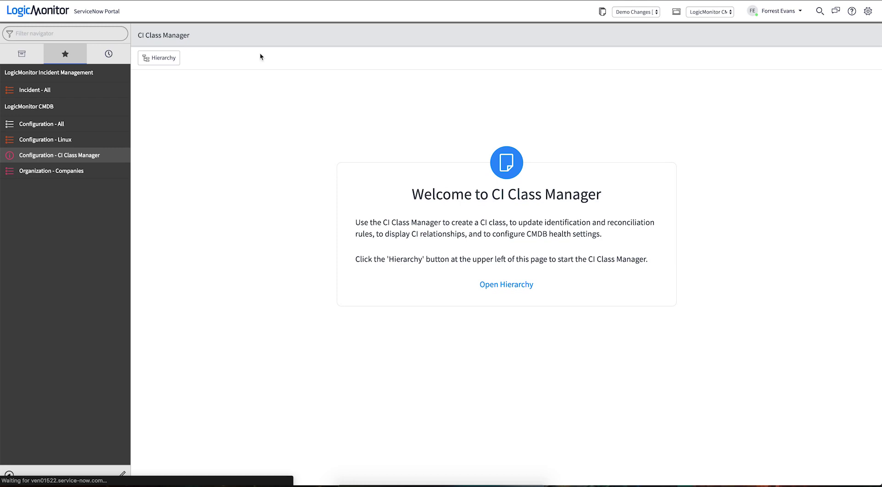
click(153, 63)
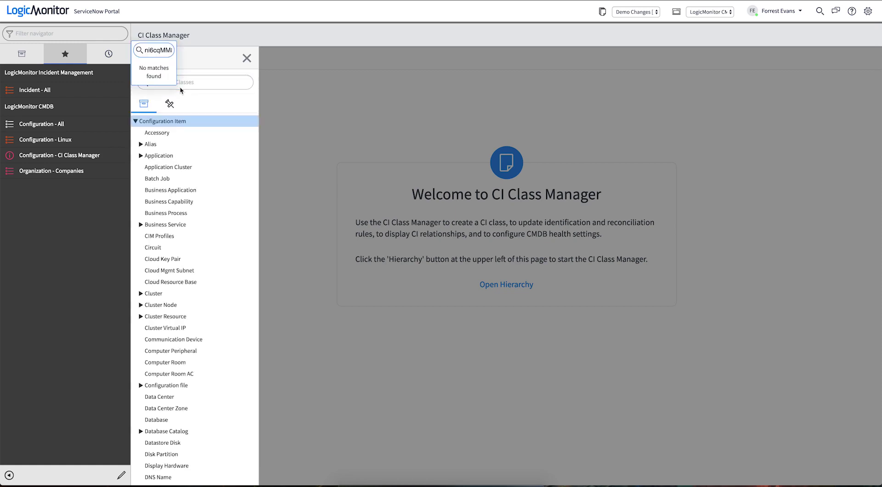
click(192, 81)
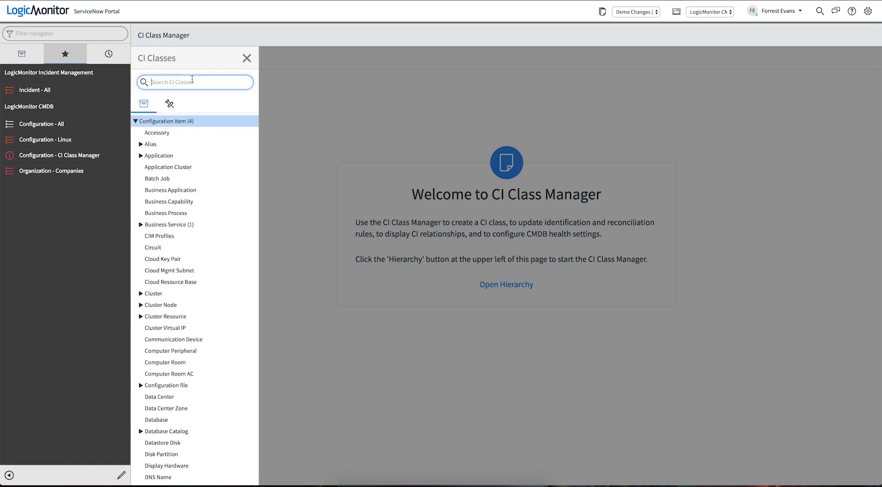
text(logicmo)
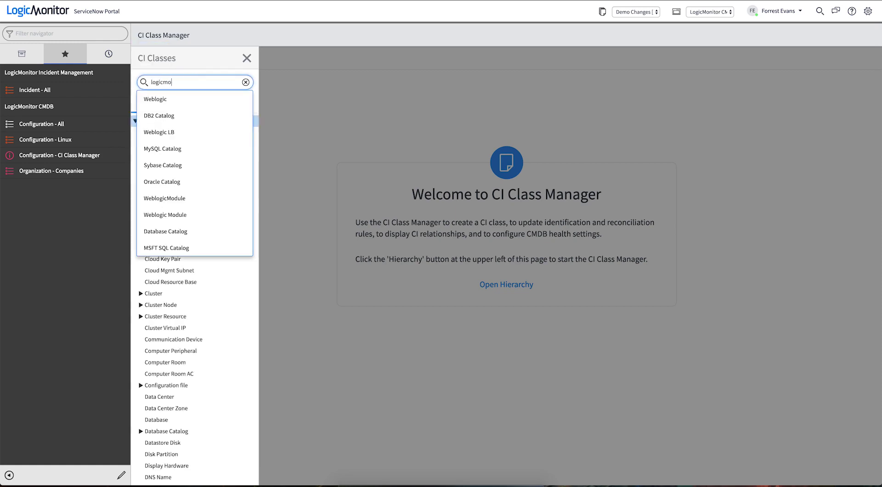
click(190, 115)
click(190, 145)
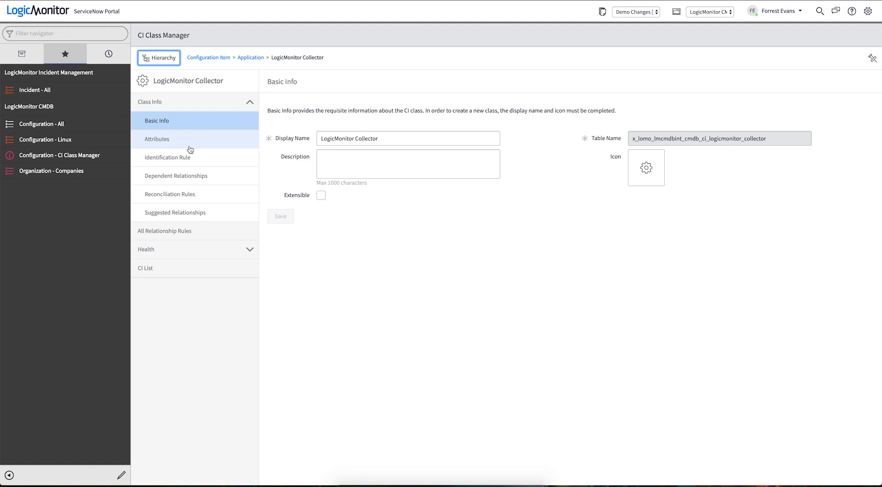
- Review the Linux server configuration items and the LogicMonitor CMDB lists of collectors and devices
click(63, 140)
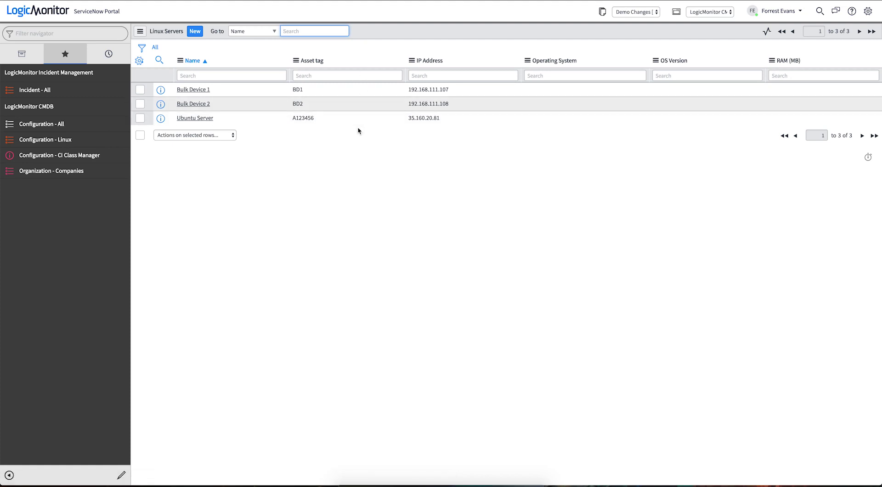
click(67, 111)
click(65, 139)
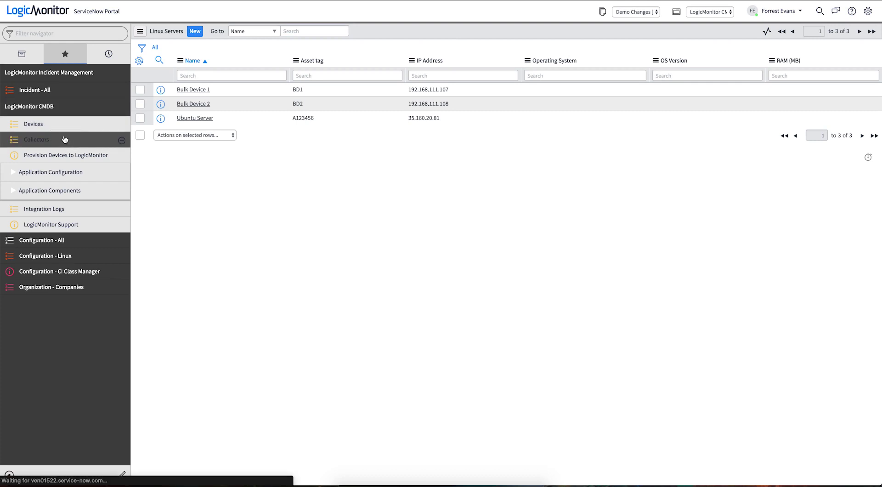
click(65, 123)
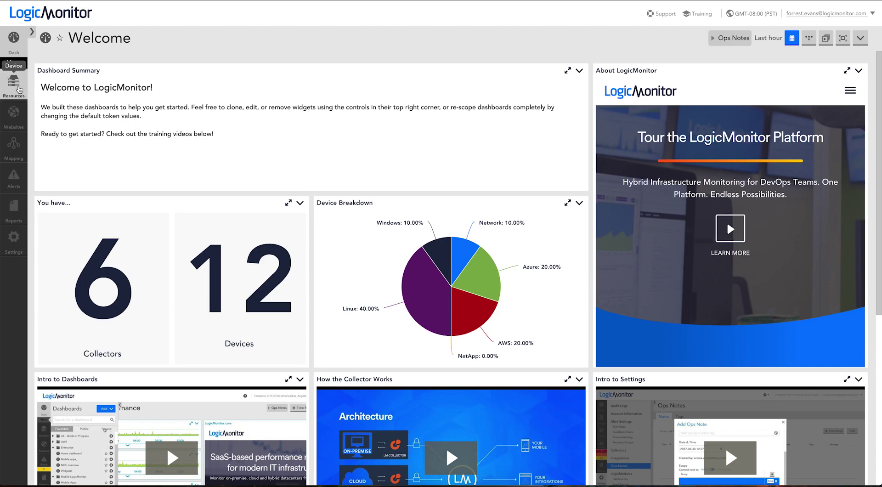
- Switch to the LogicMonitor portal and check the CMDB Imports resource group, the device tree and the collector settings
click(20, 88)
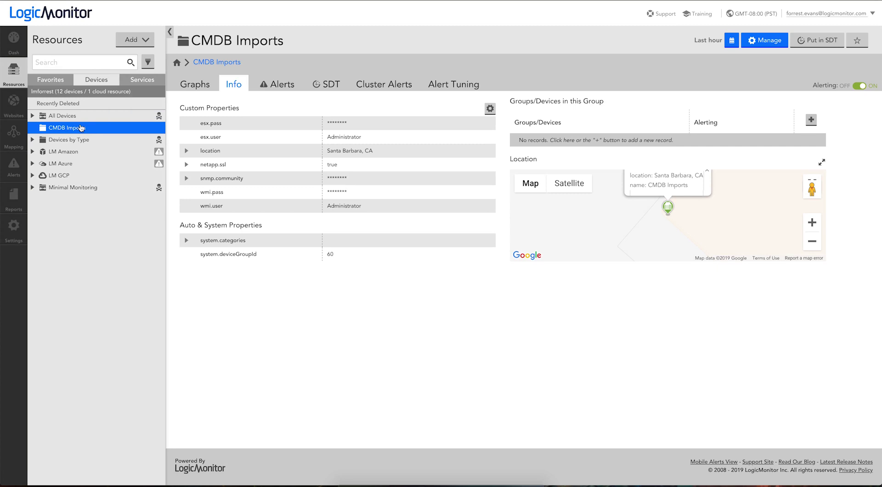
click(32, 116)
click(33, 116)
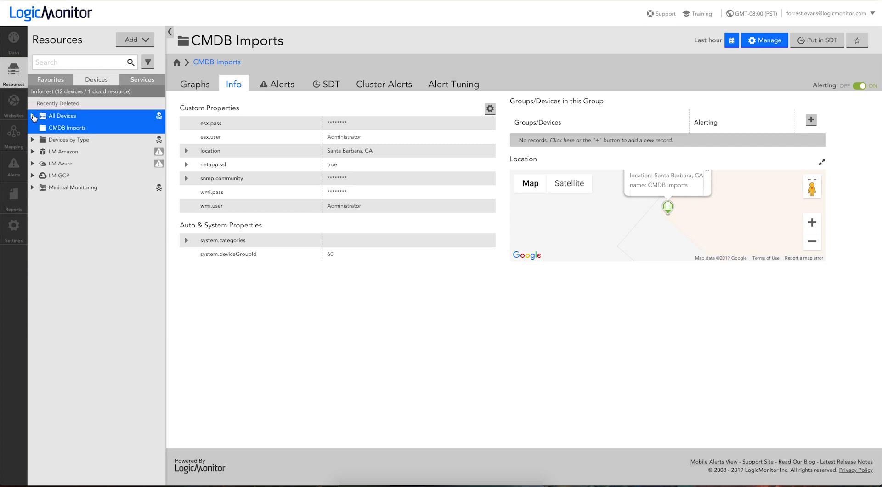
click(15, 224)
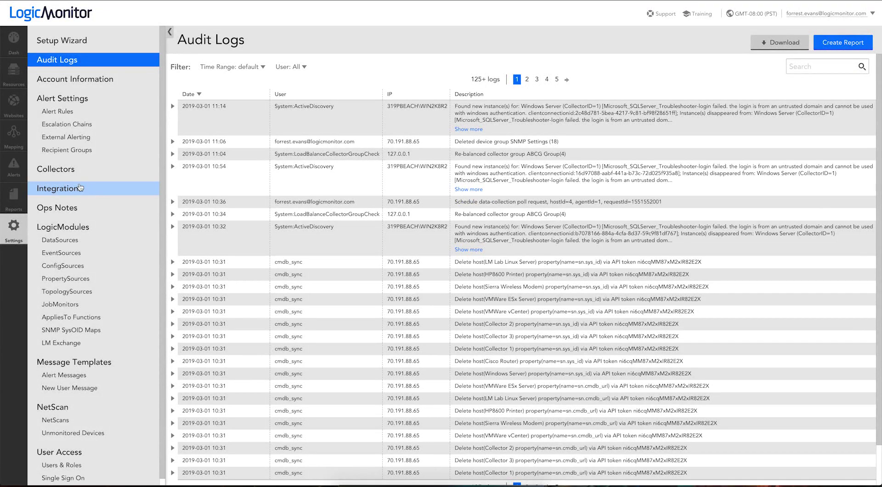
click(73, 170)
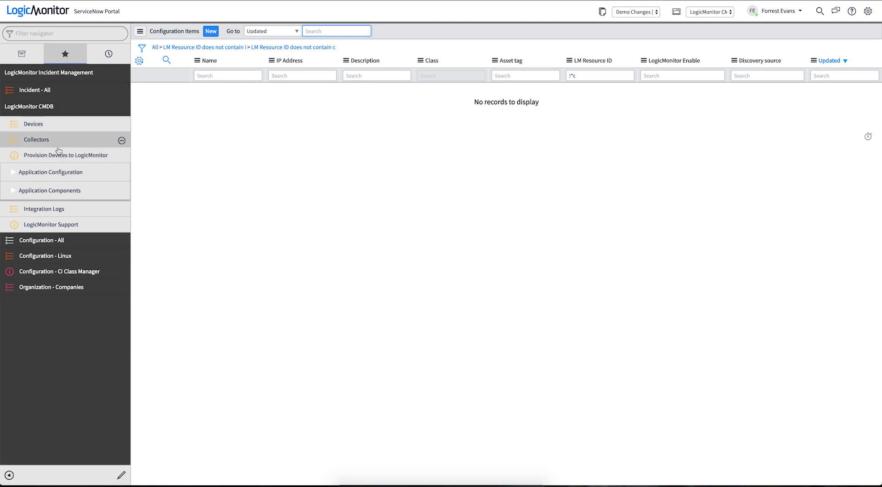
- Switch back to ServiceNow, enter the LogicMonitor account name in the CMDB application setup, review the remaining properties and save them
click(62, 173)
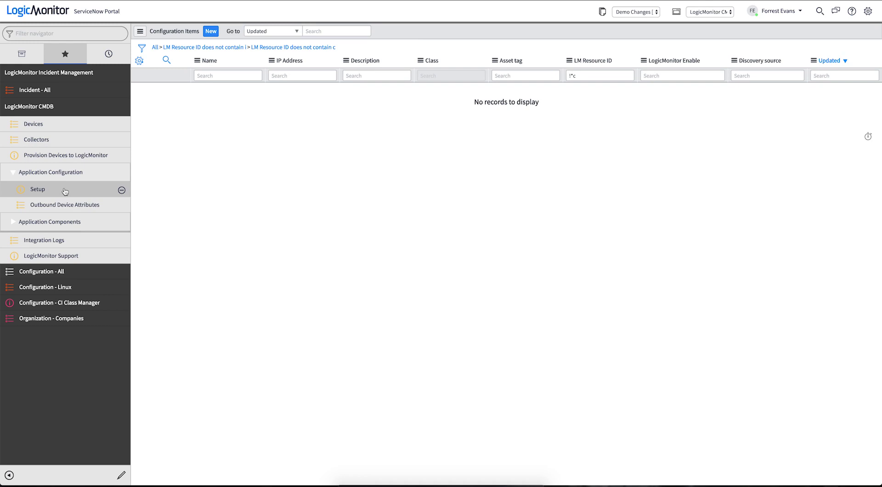
click(65, 190)
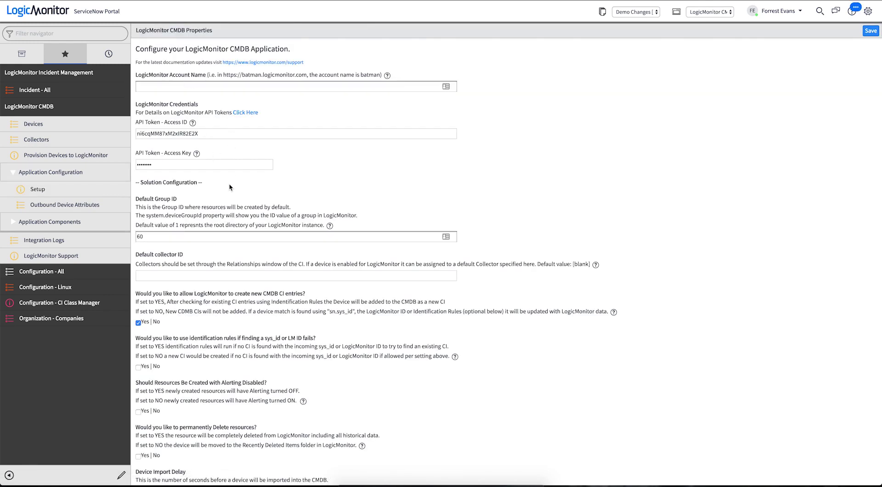
click(199, 87)
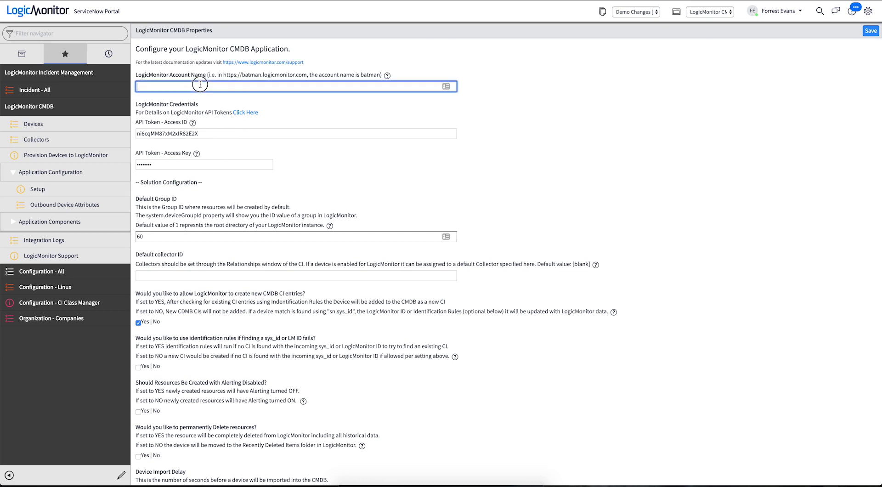
text(lmforrest)
scroll(356, 203, down, 3)
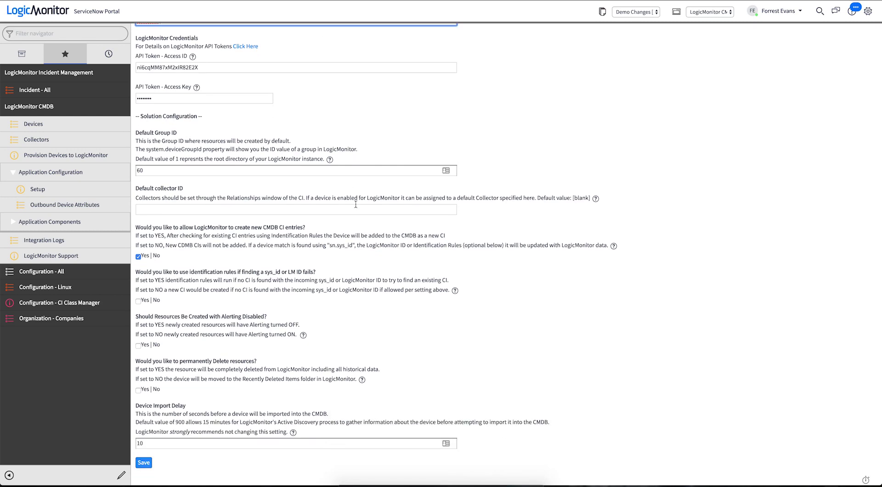
scroll(758, 84, up, 3)
click(870, 32)
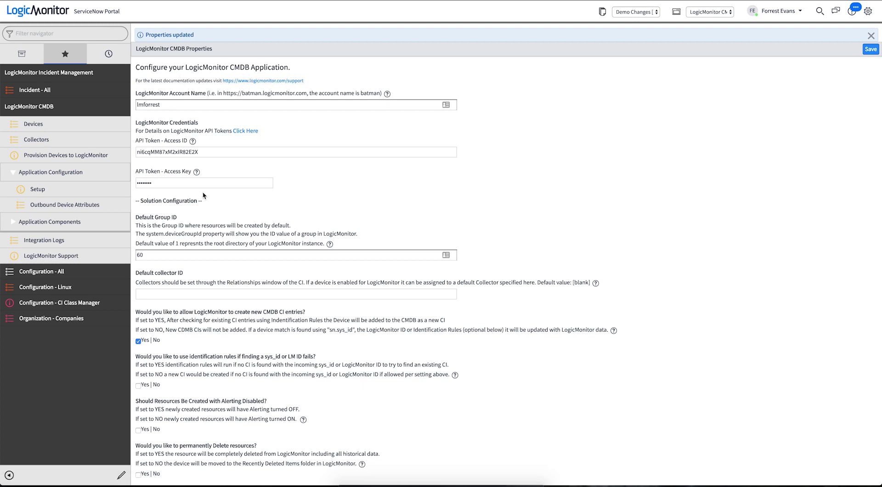
- Execute the LM - Collector Import scheduled job immediately and check the LogicMonitor collectors and devices lists
click(14, 221)
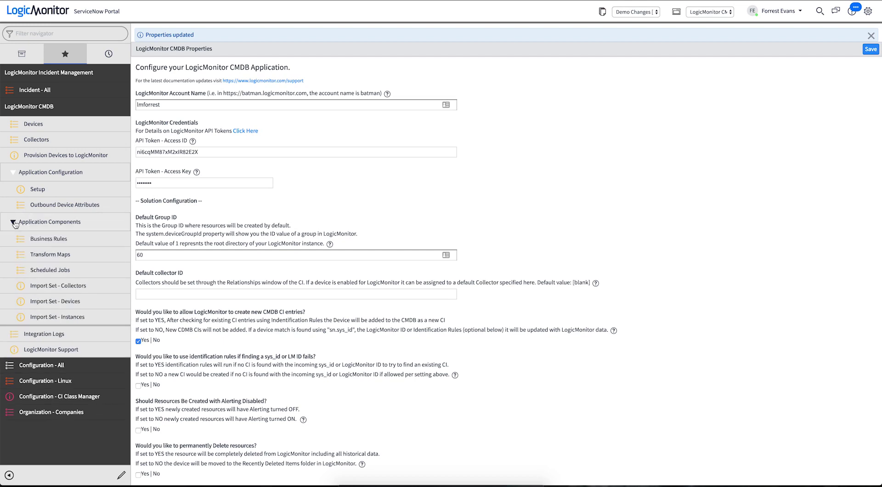
click(59, 271)
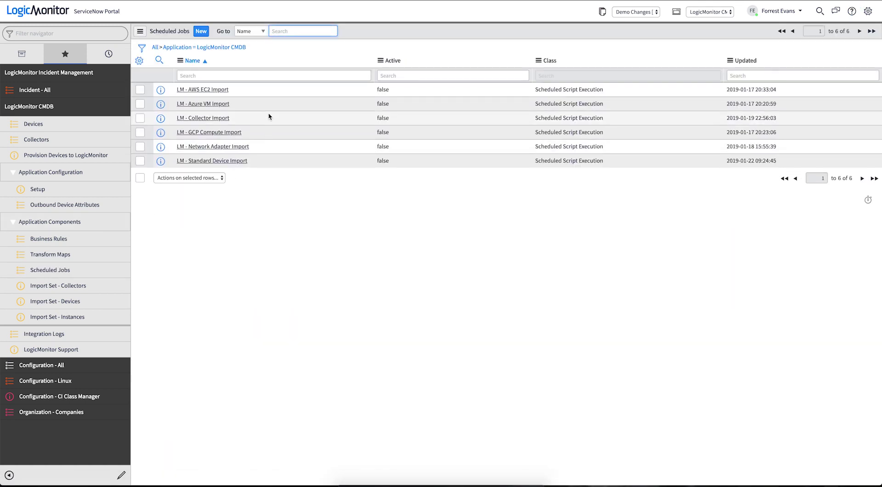
click(207, 119)
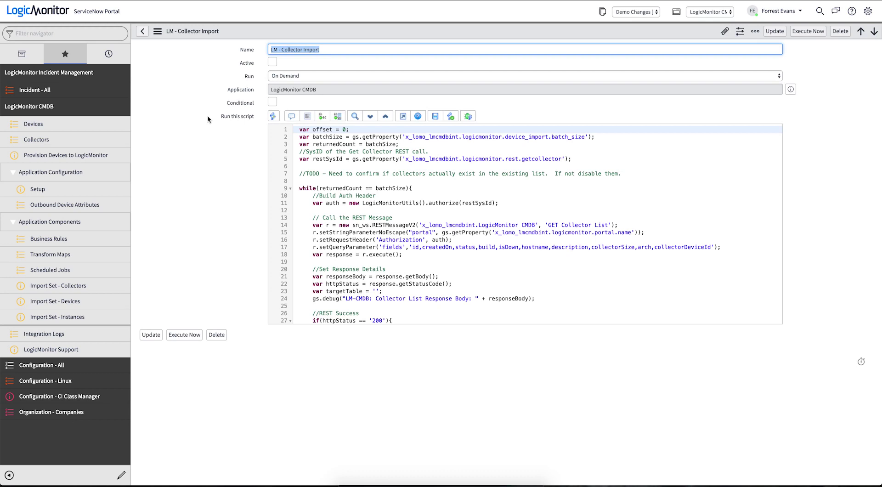
click(180, 337)
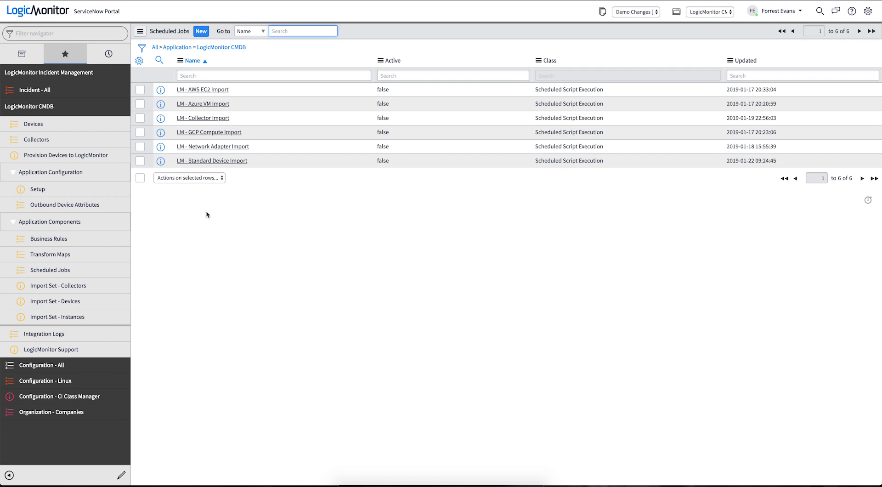
click(45, 142)
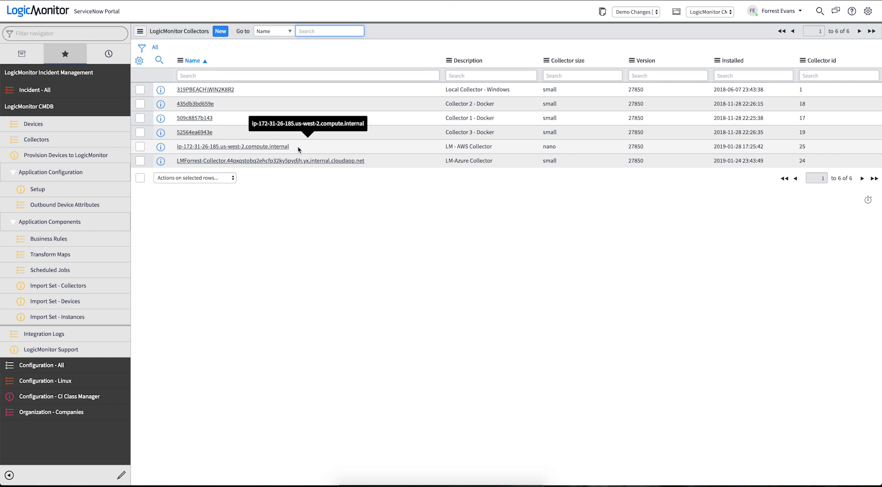
click(54, 126)
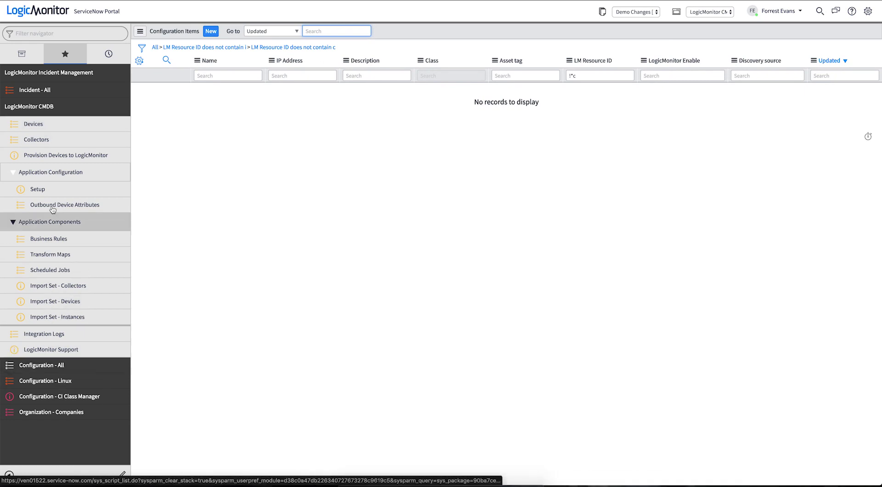
- Add a Monitored By (Child) relationship between the Ubuntu Server Linux CI and collector 319PBEACH\WIN2K8R2, and save it to the CMDB
click(53, 382)
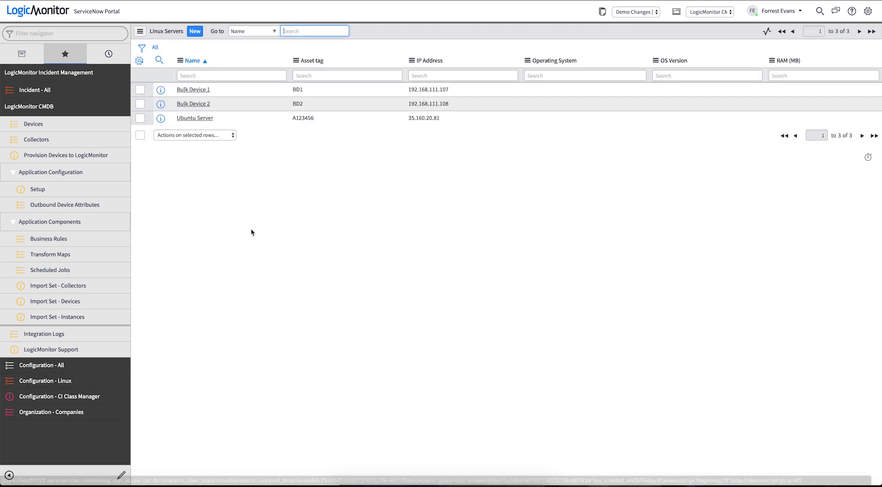
click(205, 118)
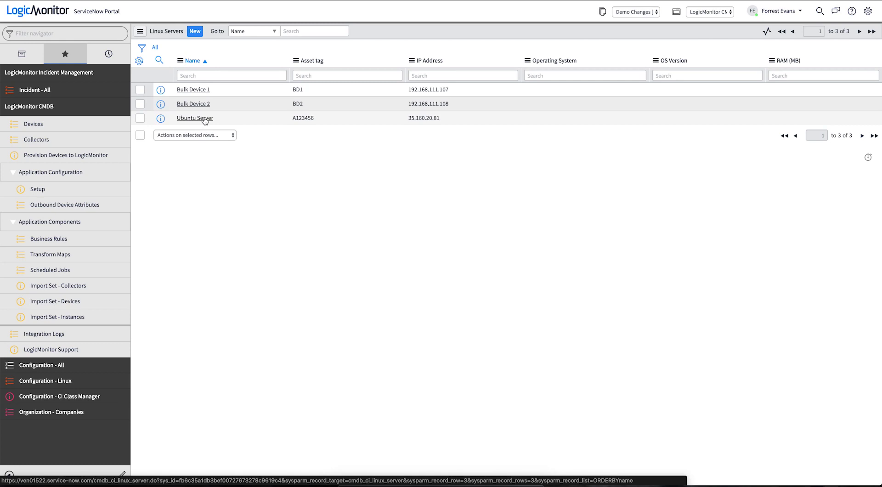
click(205, 119)
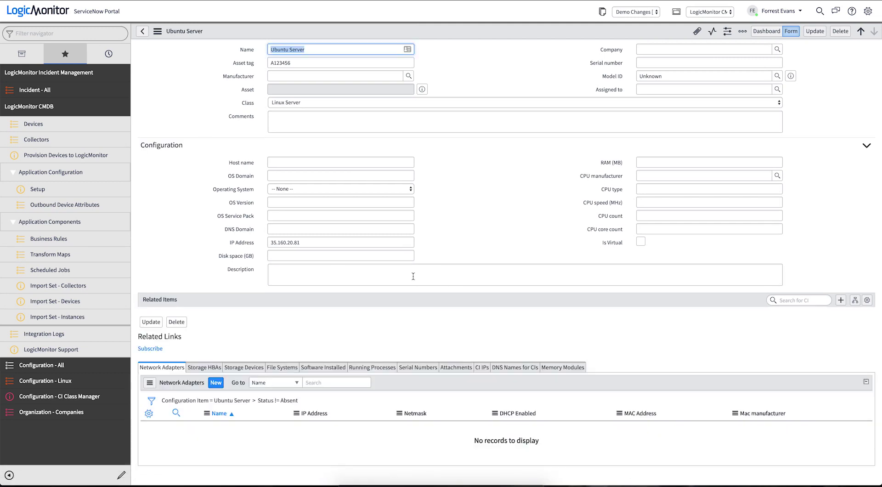
click(842, 301)
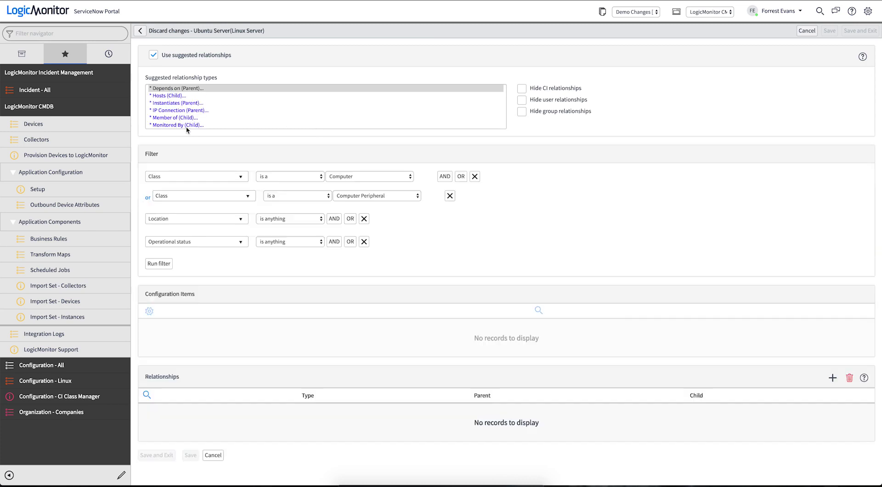
click(186, 125)
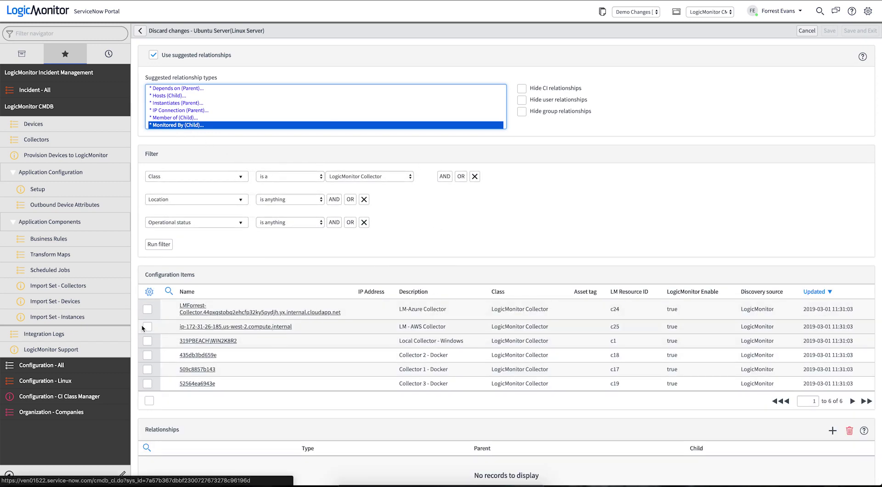
click(147, 340)
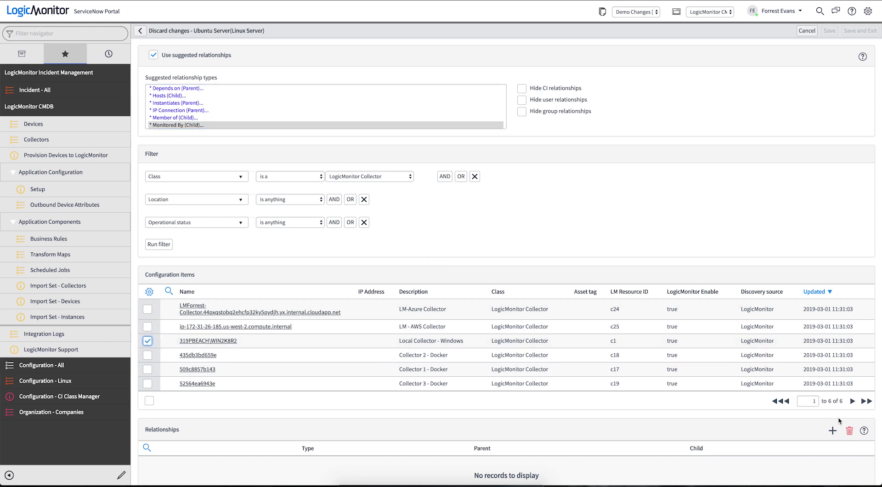
click(832, 430)
scroll(745, 379, down, 1)
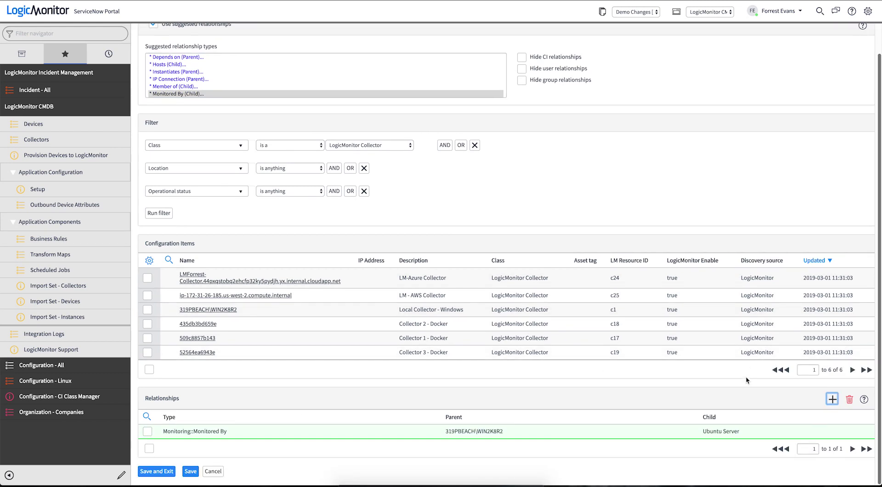
click(161, 473)
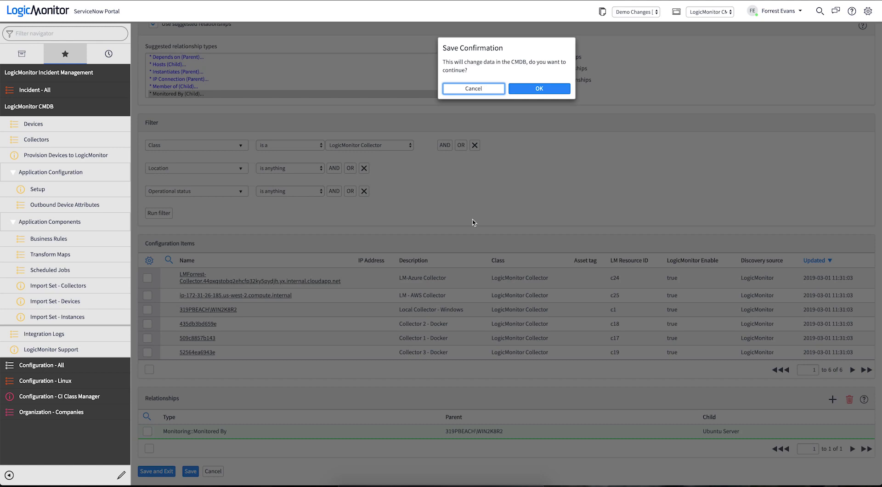
click(551, 90)
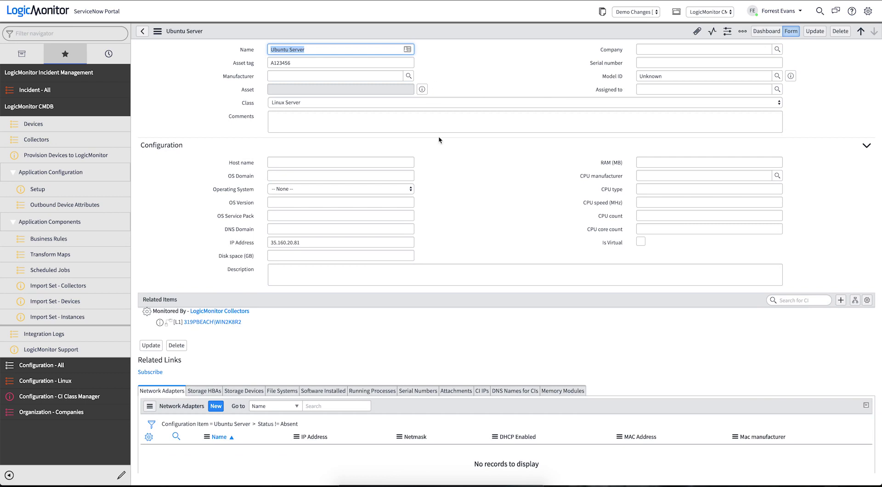
scroll(456, 133, down, 1)
scroll(457, 132, up, 1)
- Set LogicMonitor Enable to true for the Ubuntu Server in the list of all configuration items and save the value
click(51, 366)
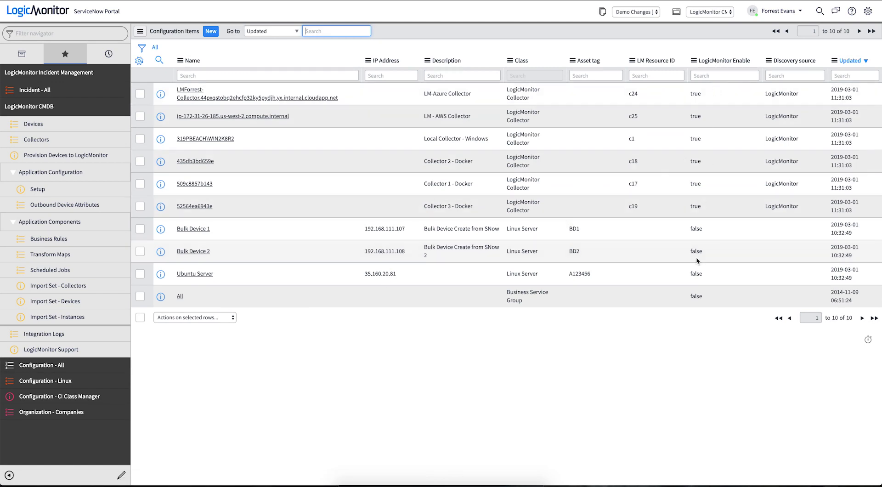
double_click(708, 272)
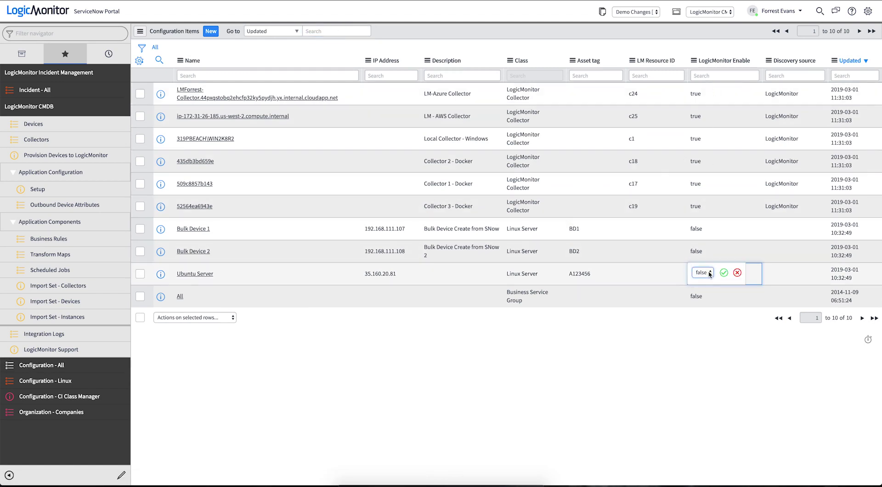
click(708, 272)
click(703, 265)
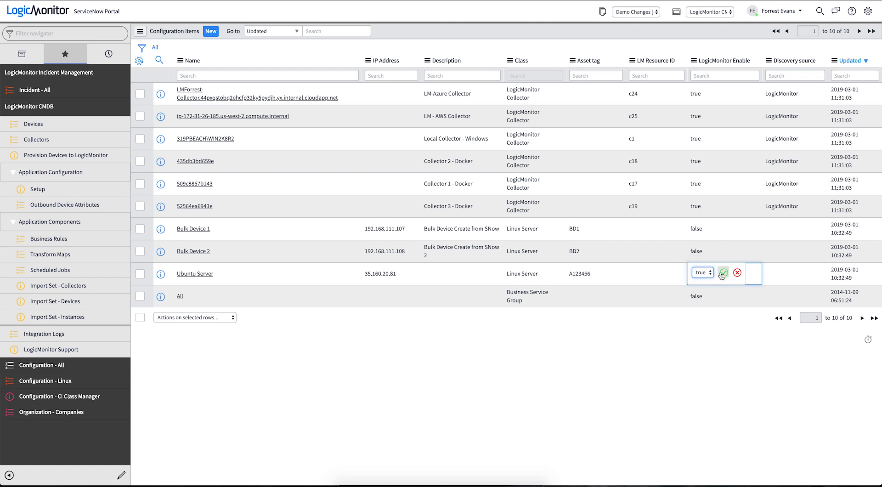
click(723, 273)
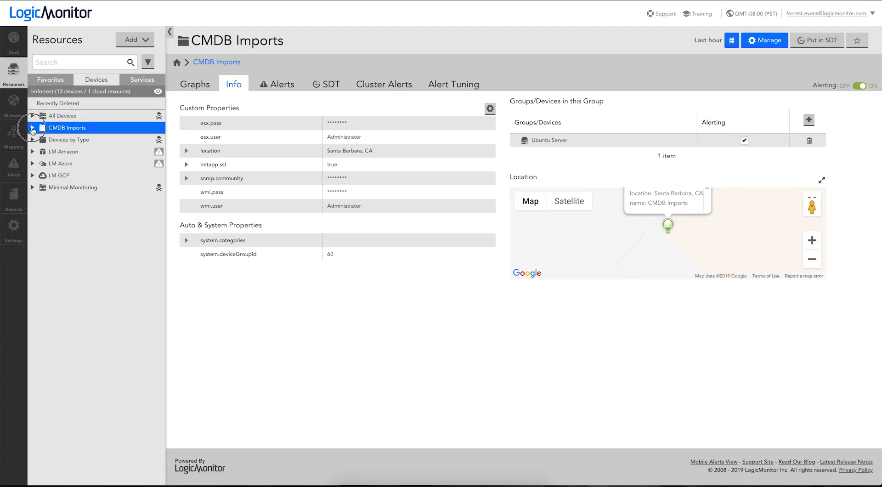
- Switch to the LogicMonitor portal and check the Ubuntu Server's properties and data sources in the CMDB Imports group
click(63, 140)
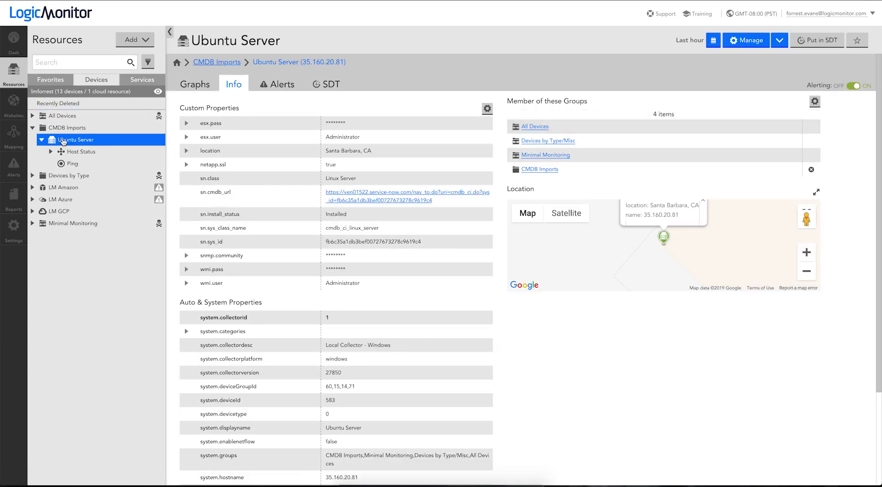
click(88, 166)
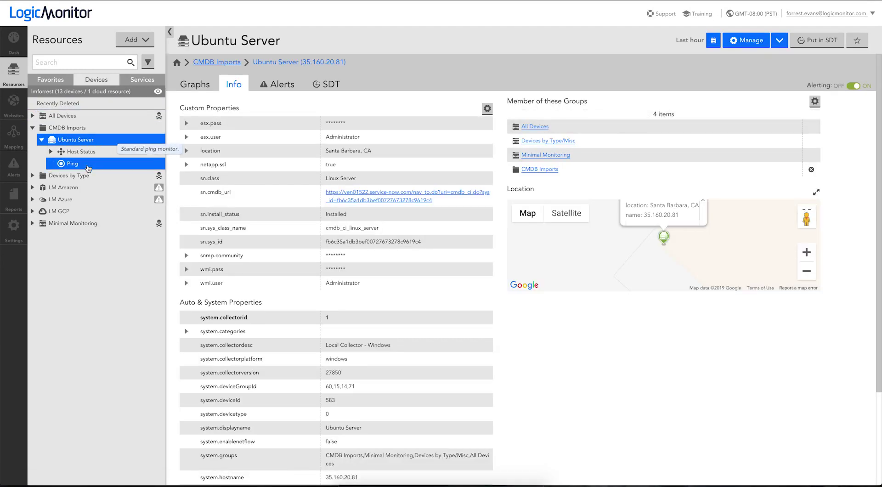
click(110, 142)
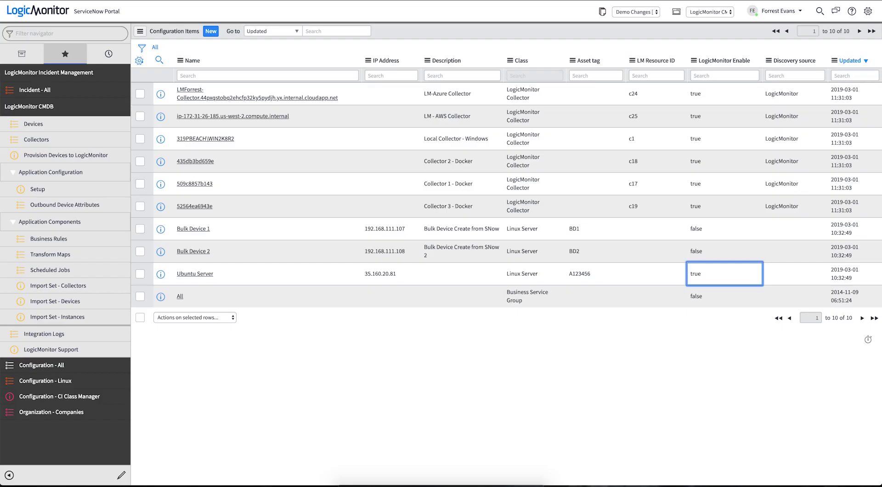
- Switch back to ServiceNow, open the Provision Devices to LogicMonitor form and select 319PBEACH\WIN2K8R2 as the collector
click(61, 159)
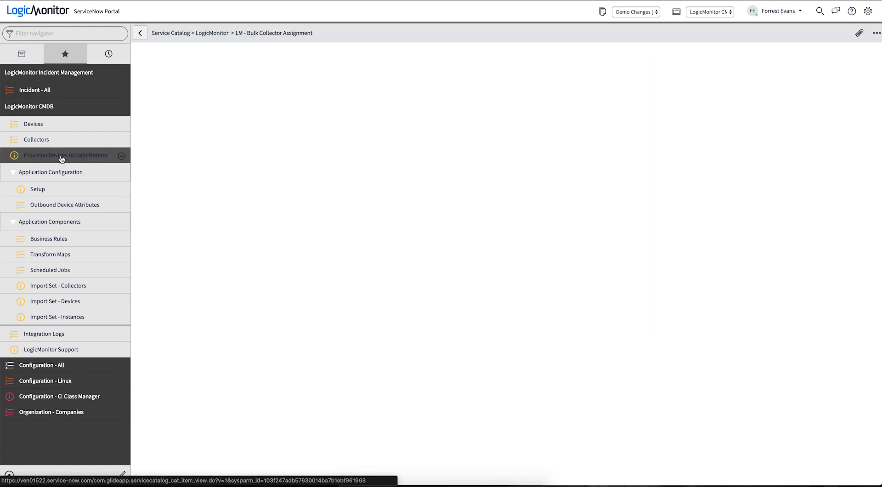
click(12, 173)
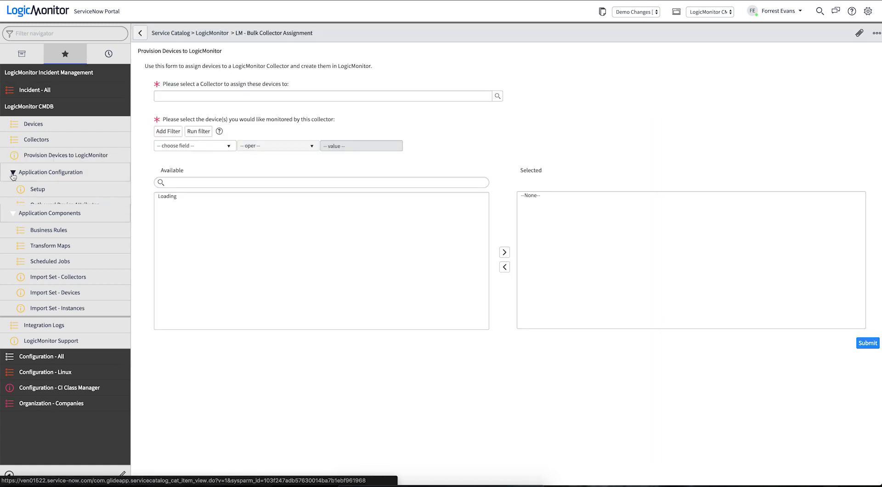
click(11, 190)
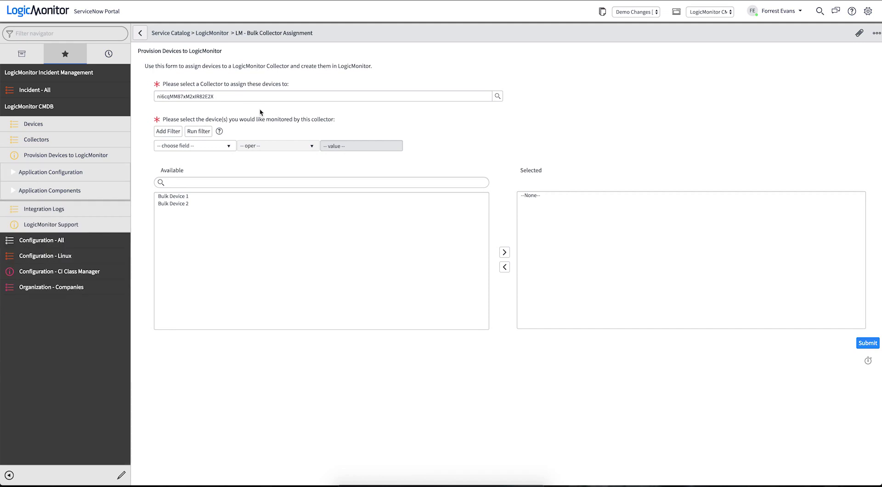
click(356, 92)
key(ctrl+a)
key(BackSpace)
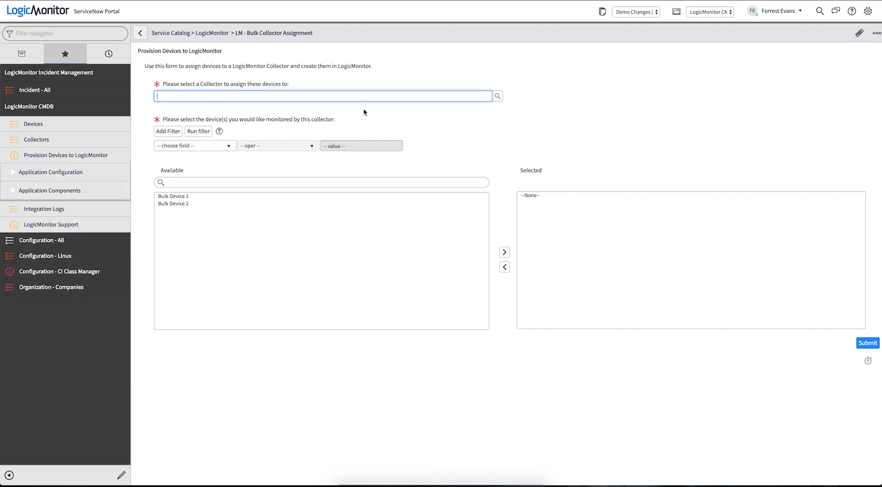
click(497, 96)
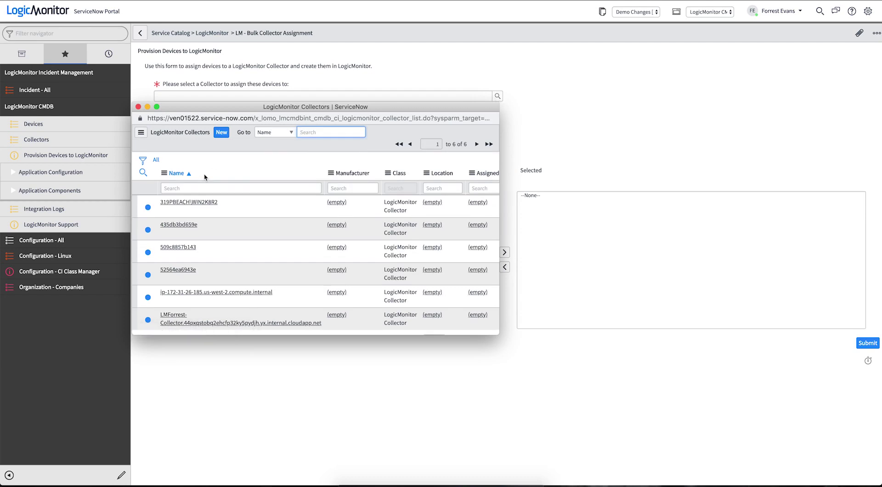
click(205, 202)
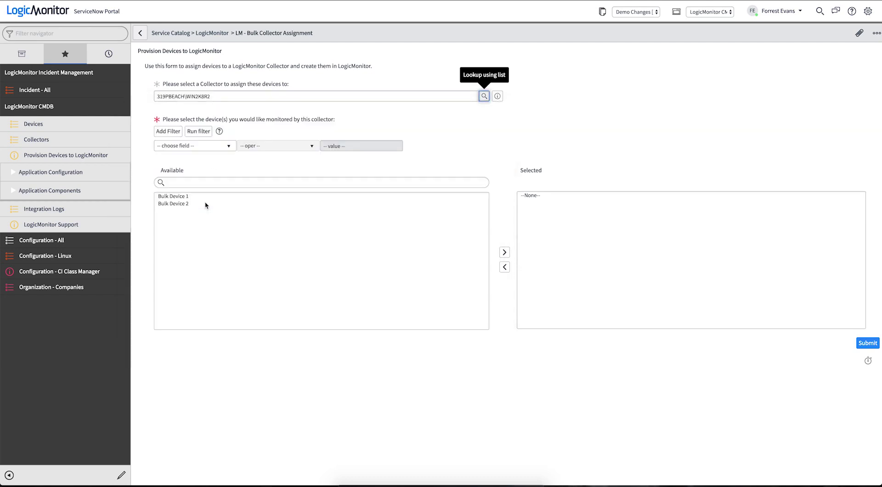
- Assign Bulk Device 1 and Bulk Device 2 to the chosen collector and submit the provisioning form
double_click(188, 198)
click(187, 197)
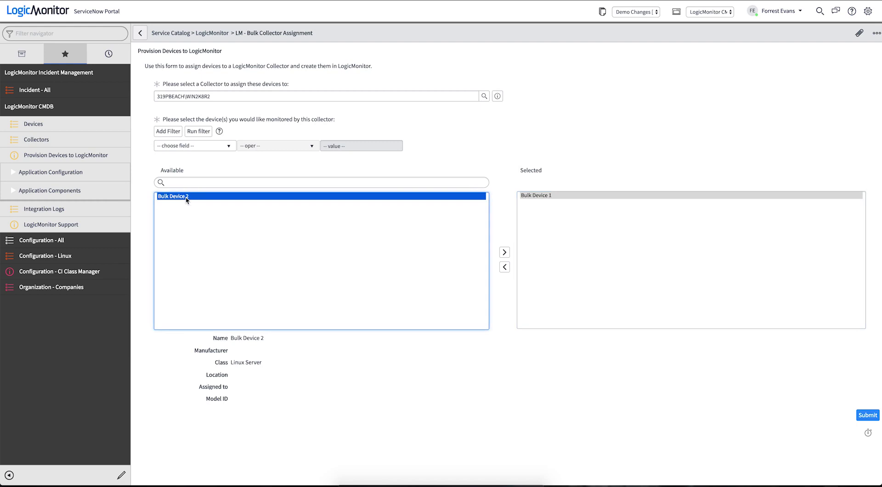
double_click(186, 197)
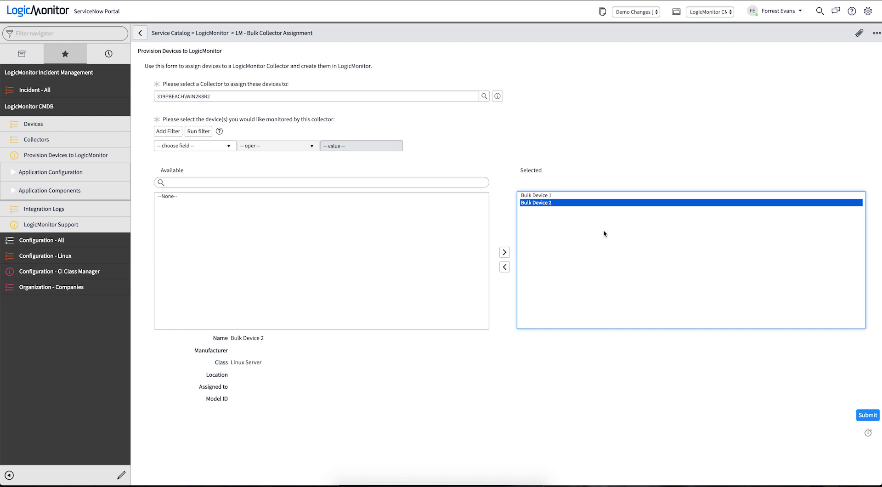
click(872, 417)
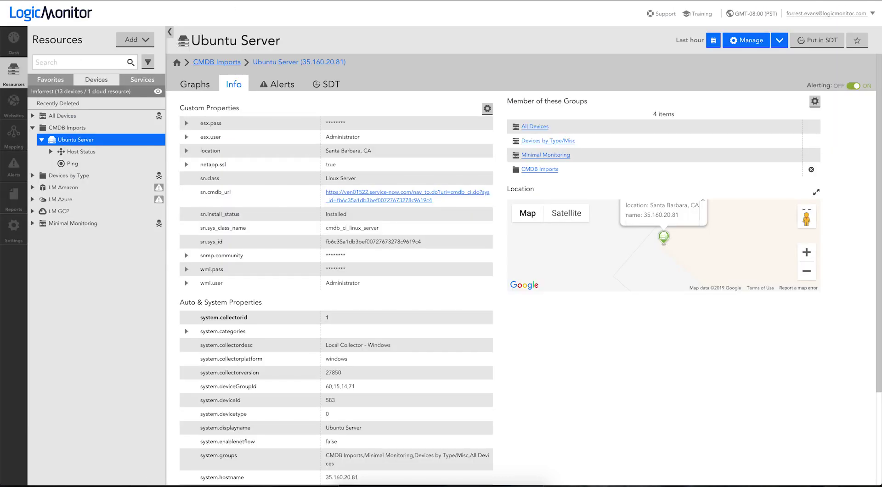
- Switch to the LogicMonitor portal, refresh the resources and examine the Ubuntu Server's data sources, custom properties and system properties
click(17, 76)
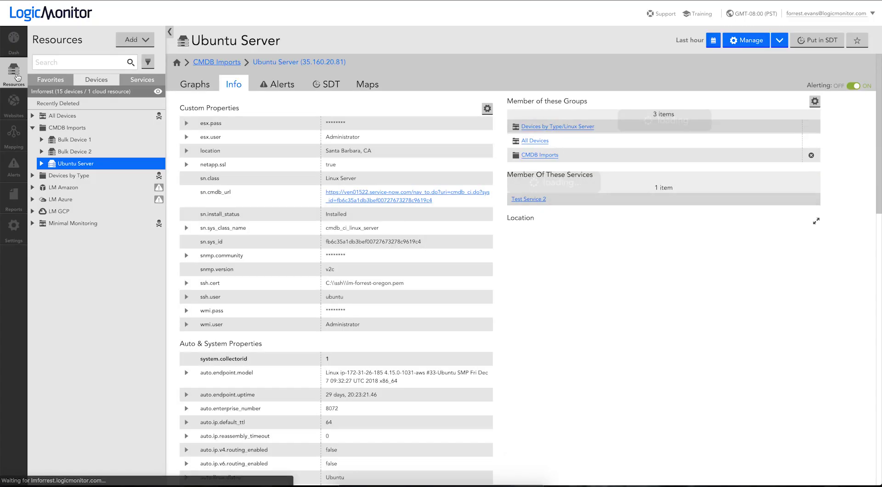
click(92, 164)
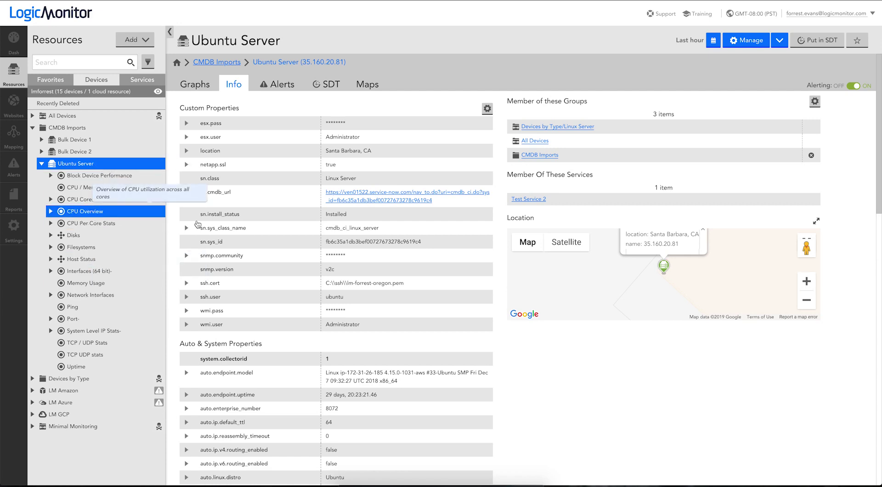
scroll(317, 225, down, 8)
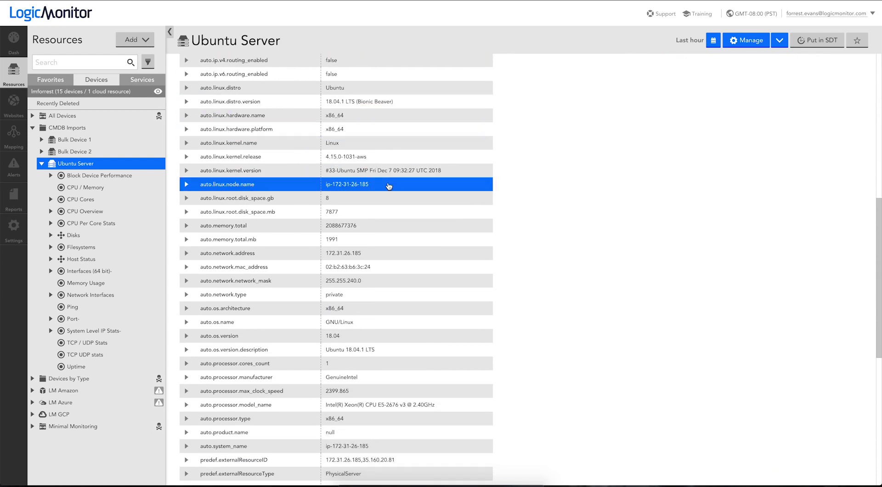
scroll(388, 185, up, 3)
scroll(387, 198, down, 2)
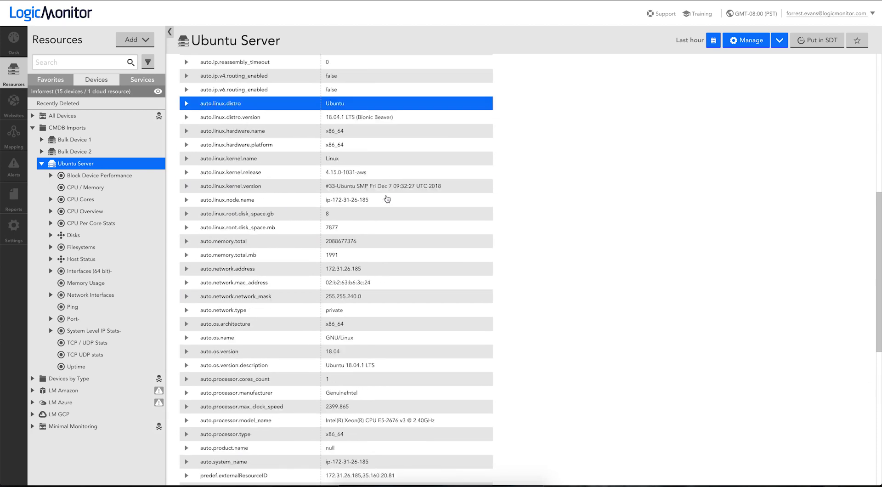
scroll(387, 199, down, 5)
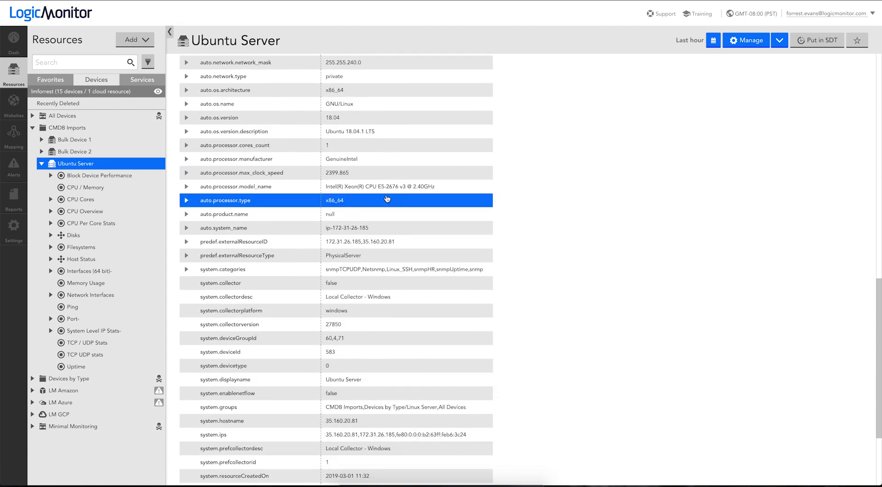
scroll(387, 199, up, 10)
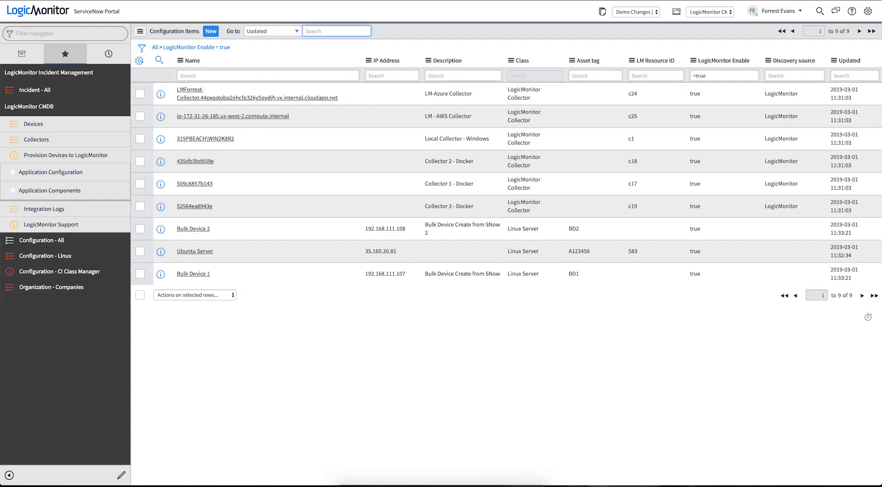
- Switch back to ServiceNow, run LogicMonitor Device Sync on the Ubuntu Server CI and reopen its record to review the details
click(204, 252)
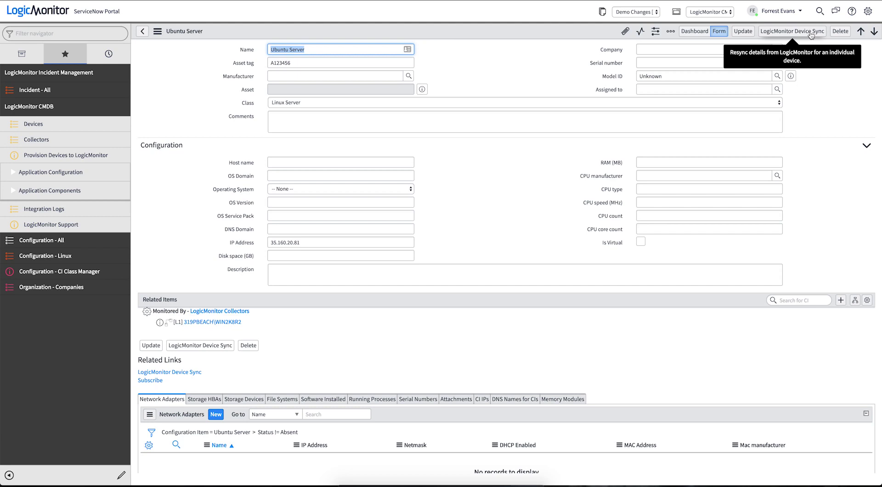
click(811, 35)
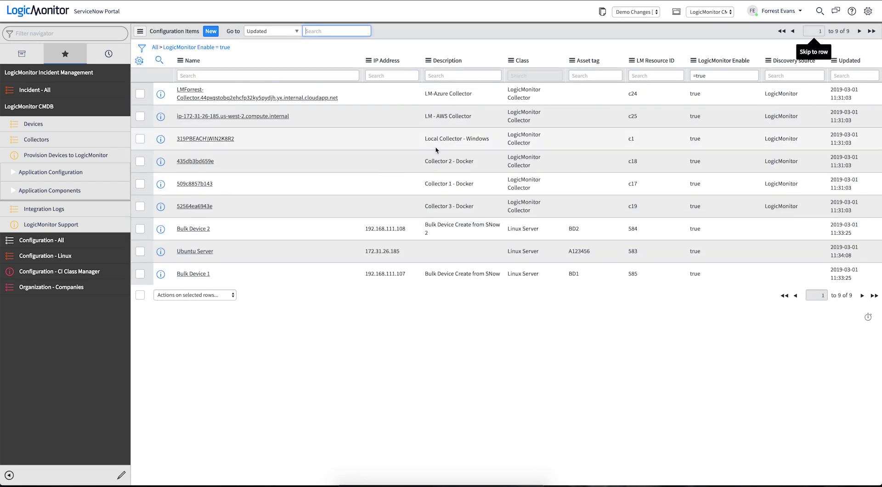
click(208, 254)
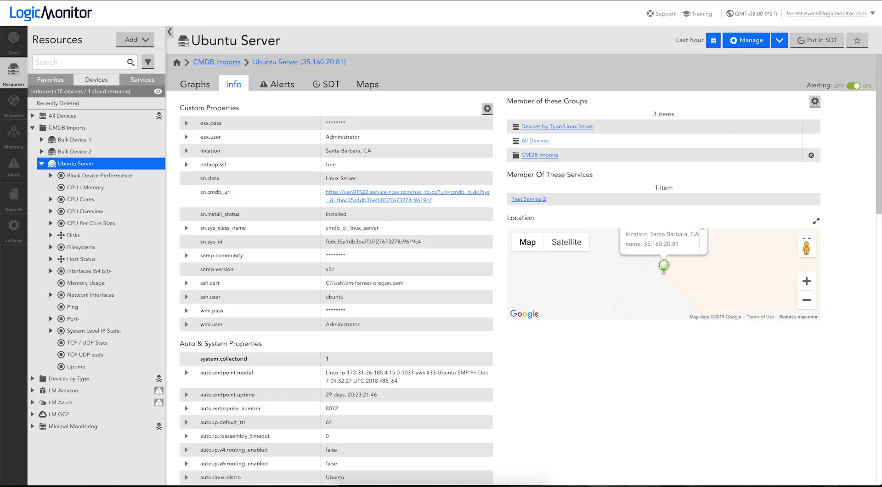
- Check the All Devices group in LogicMonitor, then execute the LM - Standard Device Import scheduled job immediately in ServiceNow
click(32, 117)
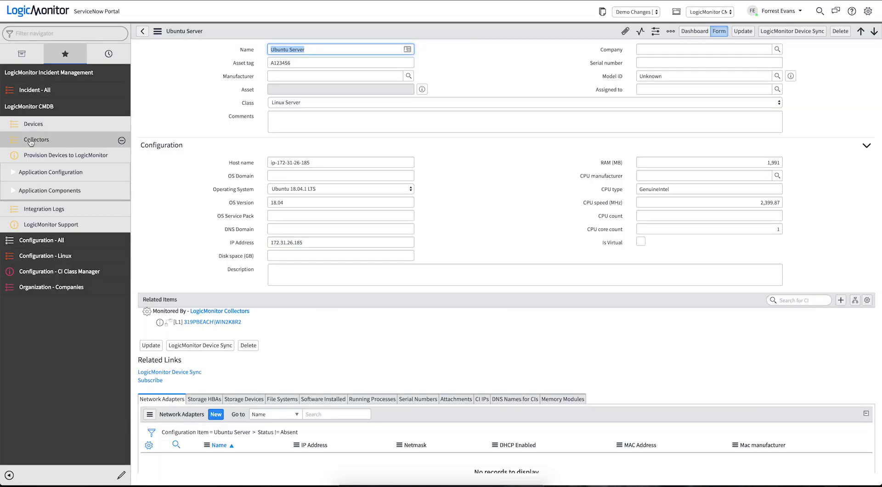
click(53, 191)
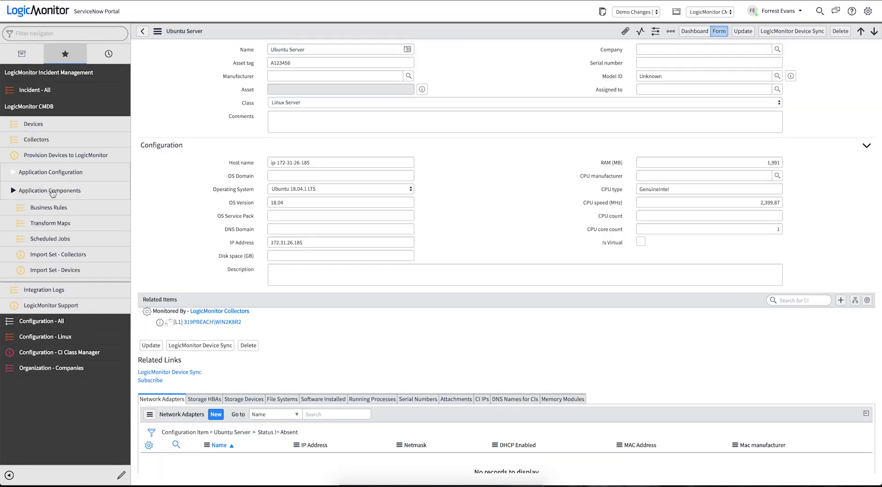
click(63, 241)
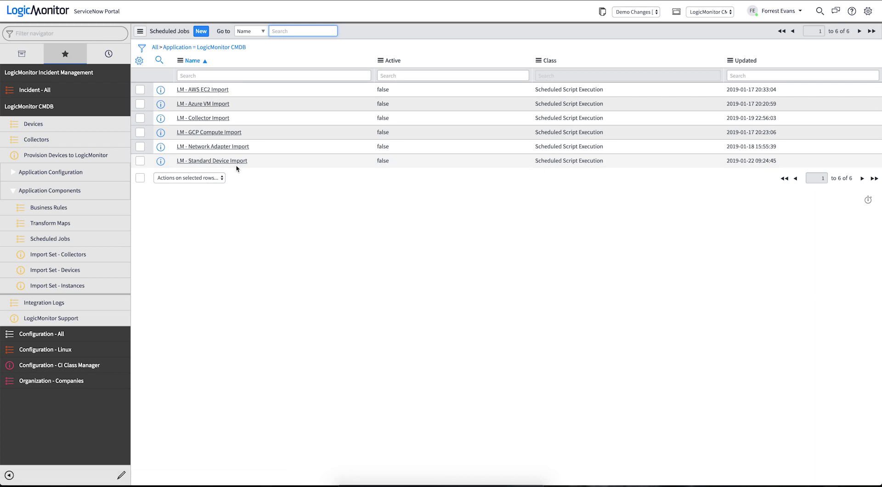
click(238, 161)
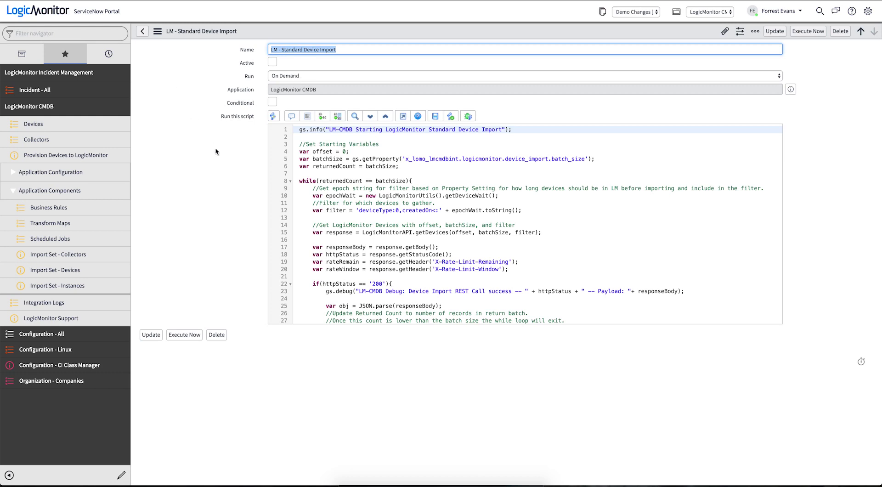
click(181, 331)
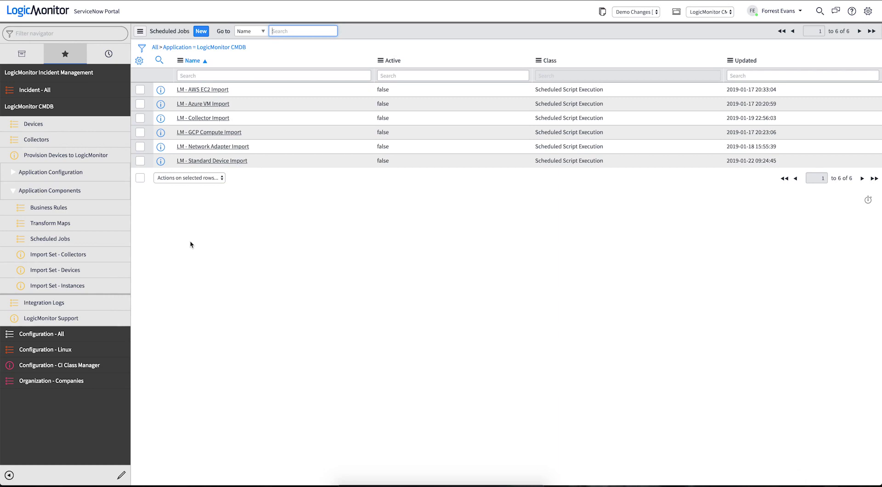
- Refresh the LogicMonitor CMDB devices list, inspect the Windows Server record and open the Linux configuration list
click(51, 131)
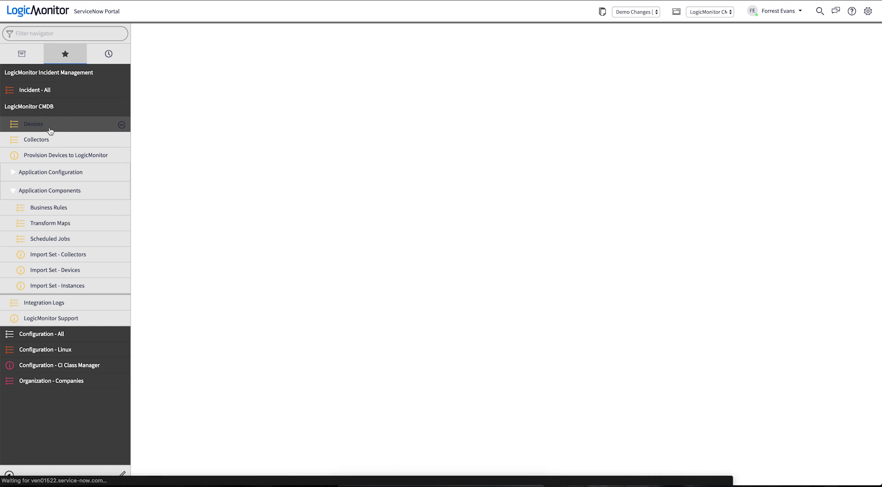
click(51, 130)
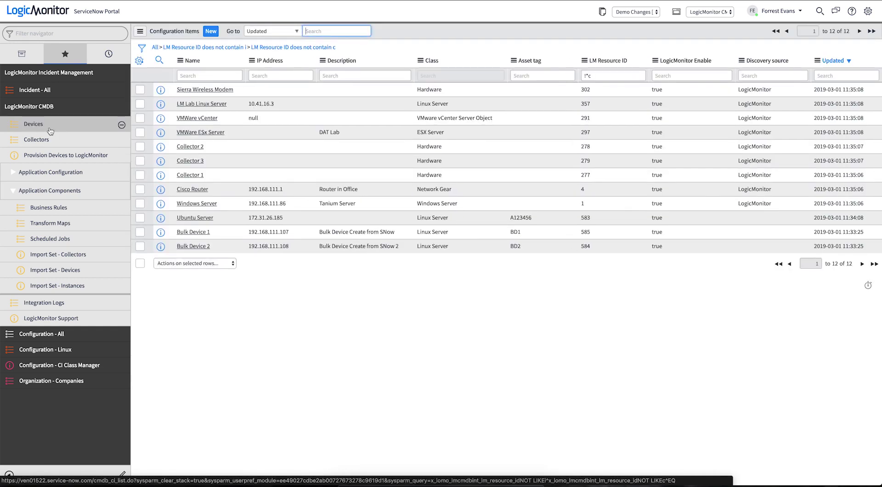
click(50, 130)
click(50, 130)
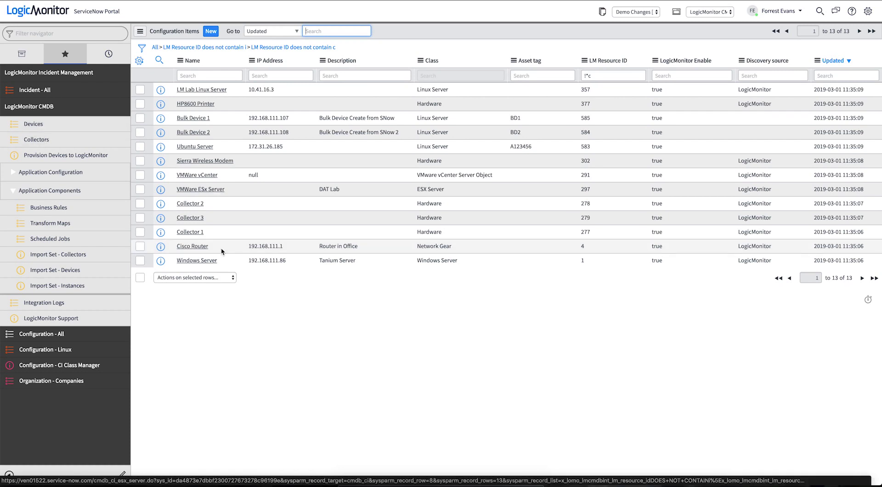
click(209, 262)
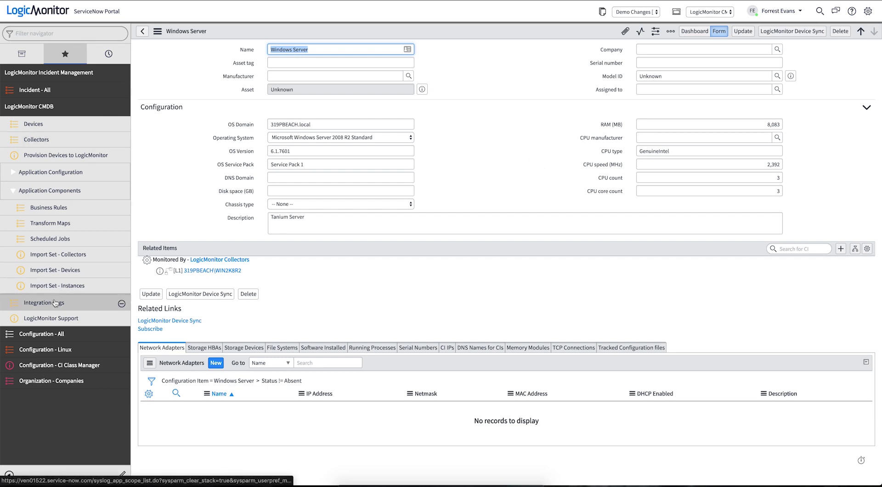
click(52, 349)
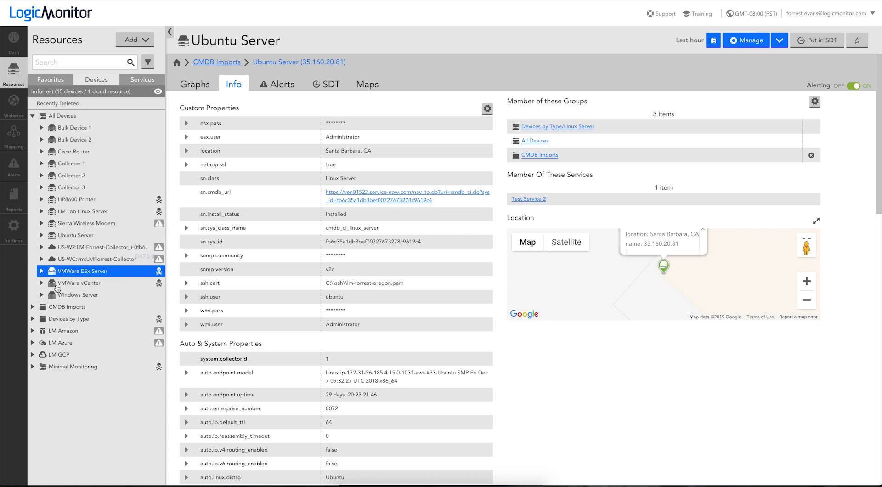
- Inspect the Ubuntu Server under CMDB Imports, and in ServiceNow add an outbound device attribute mapping LM field sn.asset_tag to SN field asset_tag
click(31, 307)
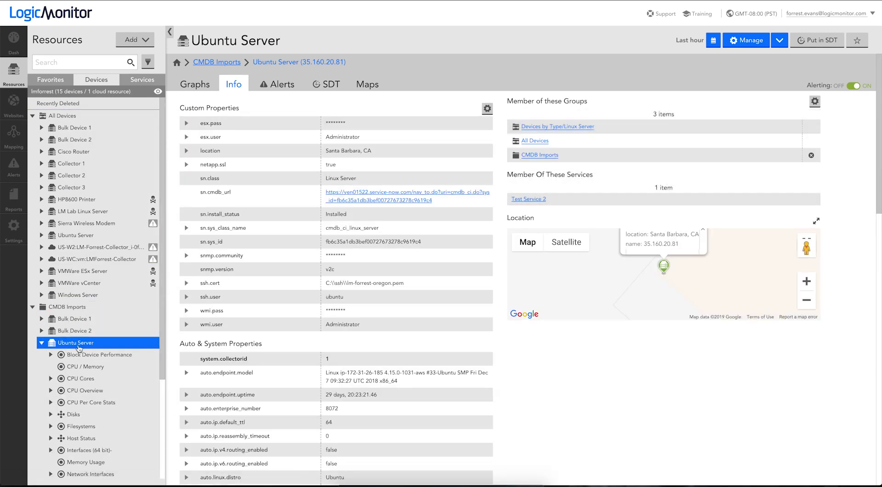
click(78, 348)
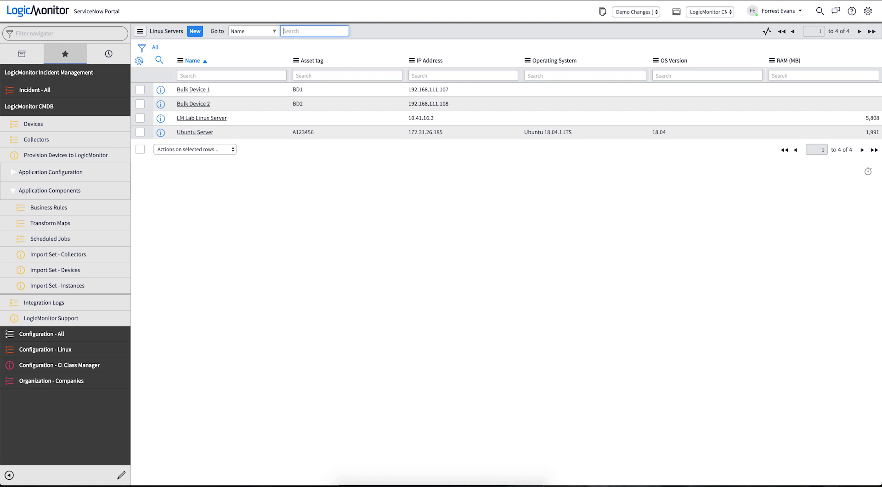
click(43, 178)
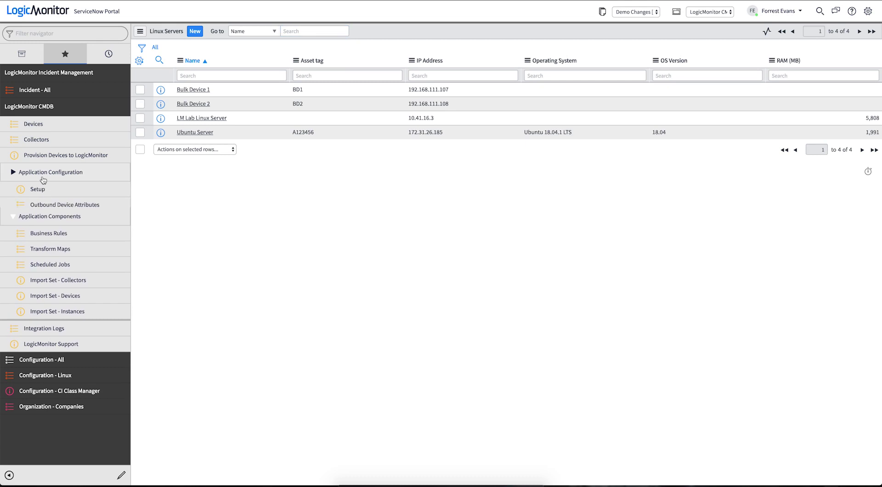
click(61, 205)
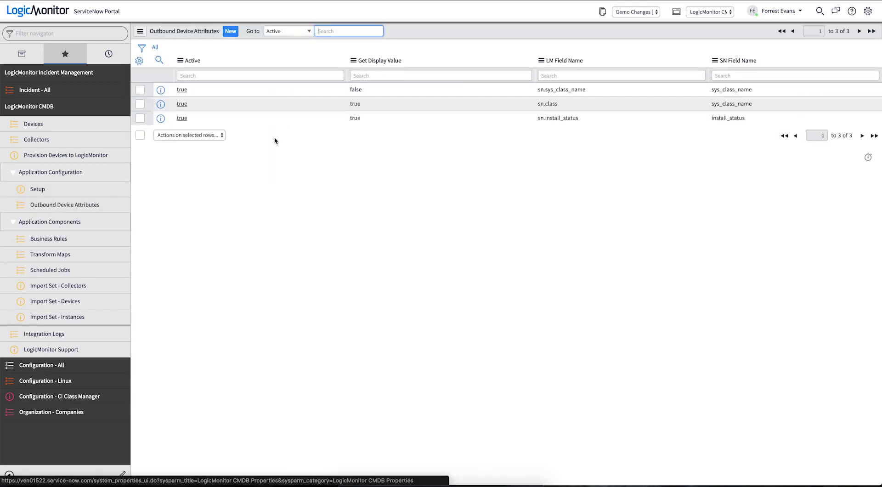
click(231, 33)
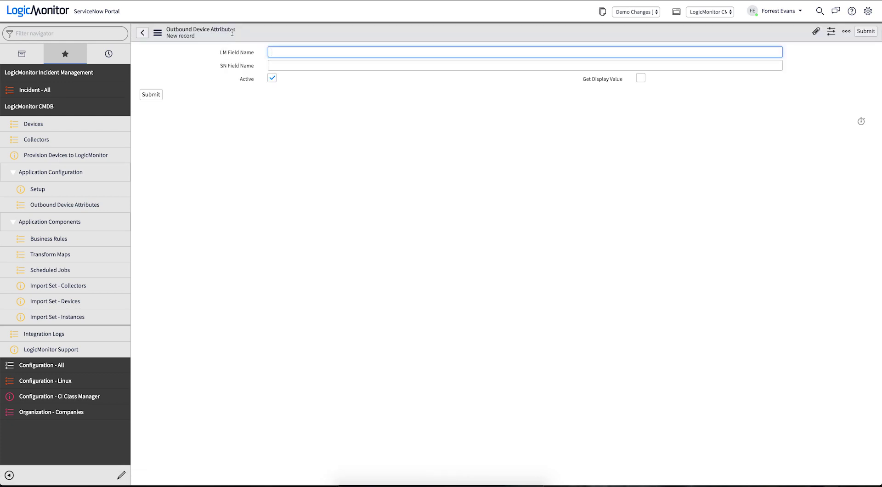
text(sn.asset_tag)
key(Tab)
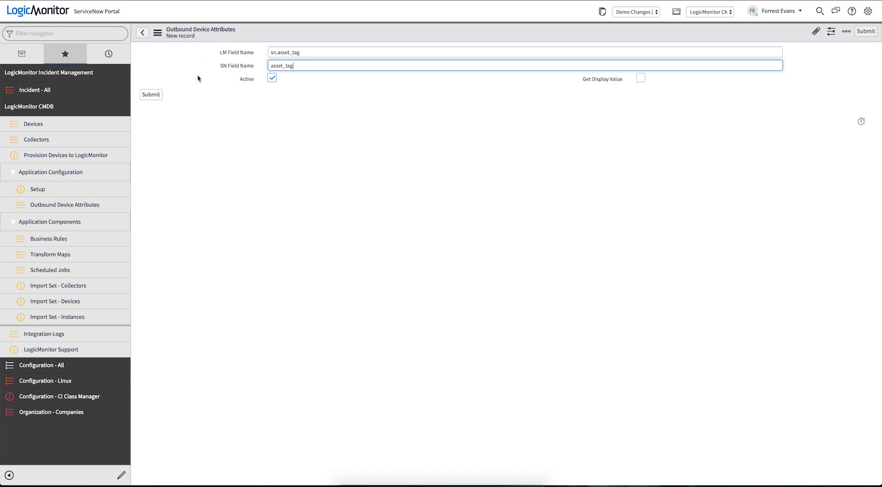
click(157, 98)
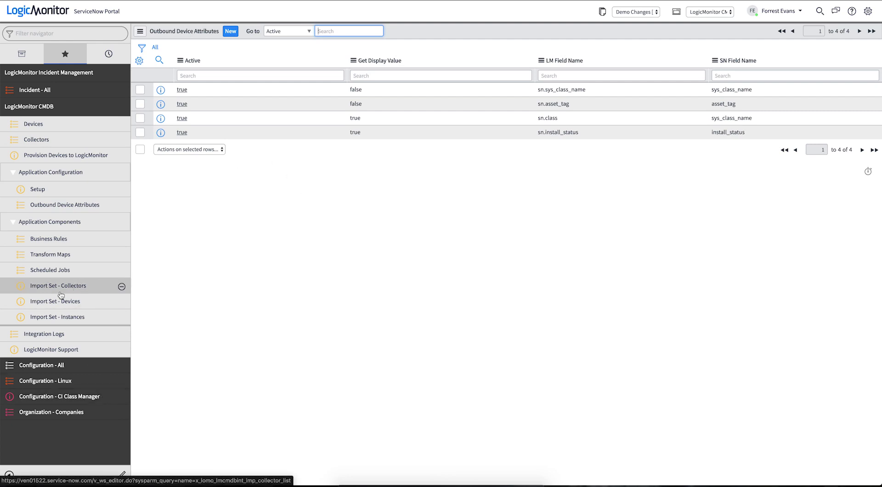
- Set the Ubuntu Server's description to "Our New Server" in the LogicMonitor CMDB devices list and reselect that server in the LogicMonitor portal
click(60, 131)
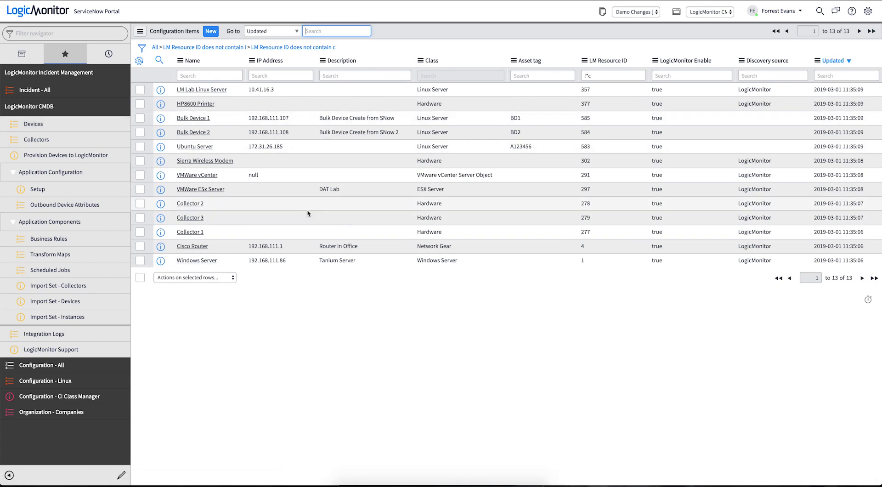
click(329, 148)
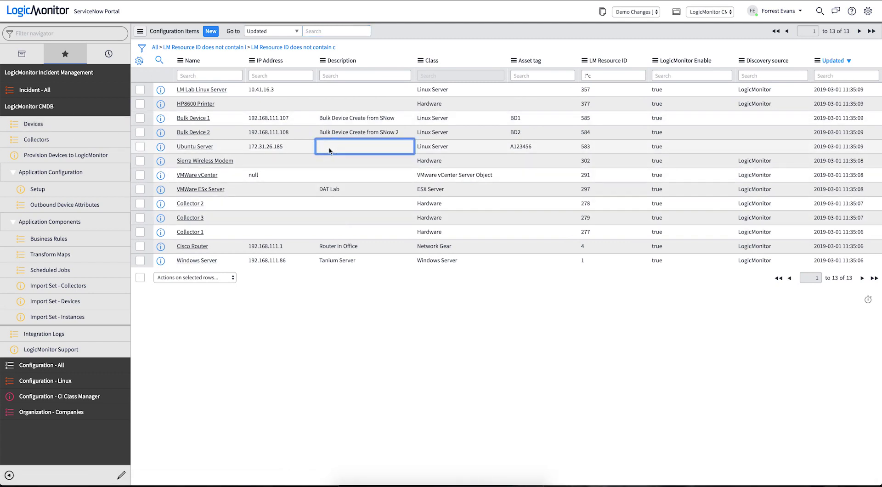
double_click(329, 149)
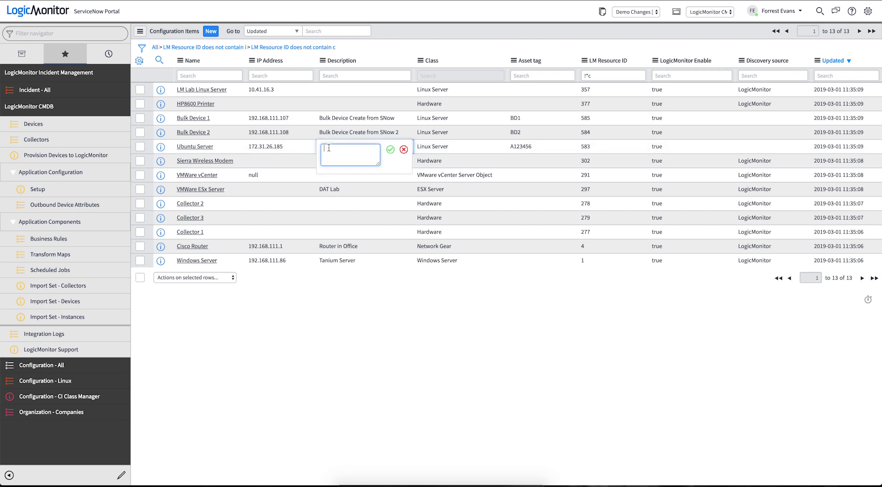
text(Sen)
text( New Server)
click(390, 149)
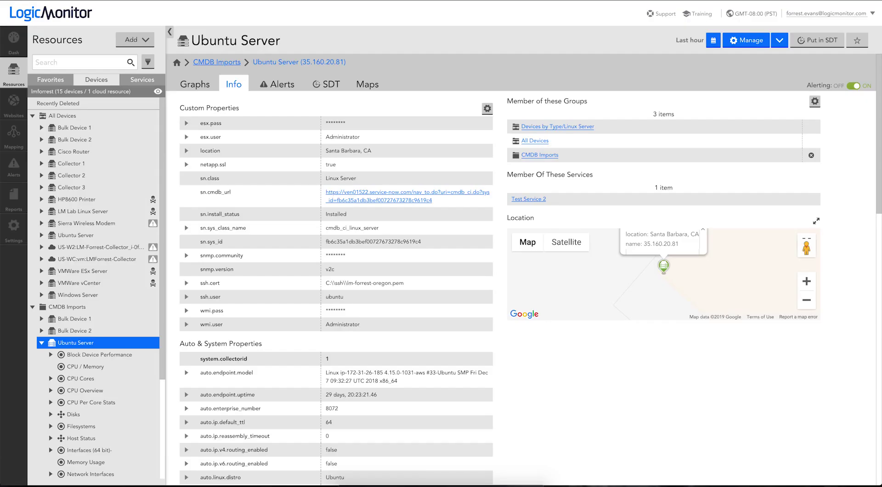
click(87, 342)
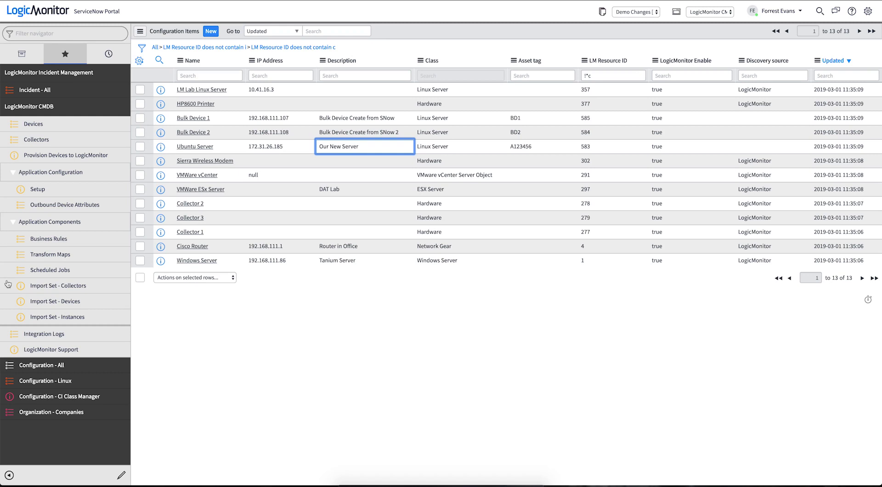
- Switch back to ServiceNow, view the business rules and create the customer company "ACME Group" with the note "This is our Demo Group"
click(51, 241)
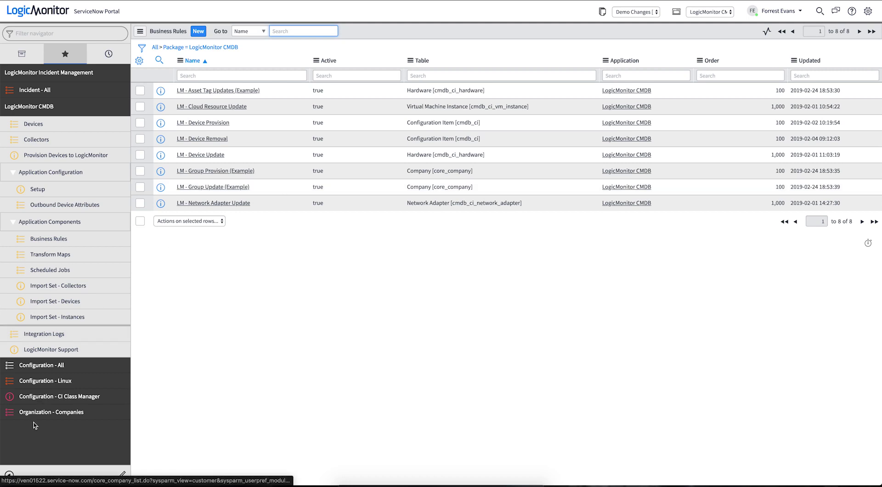
click(46, 414)
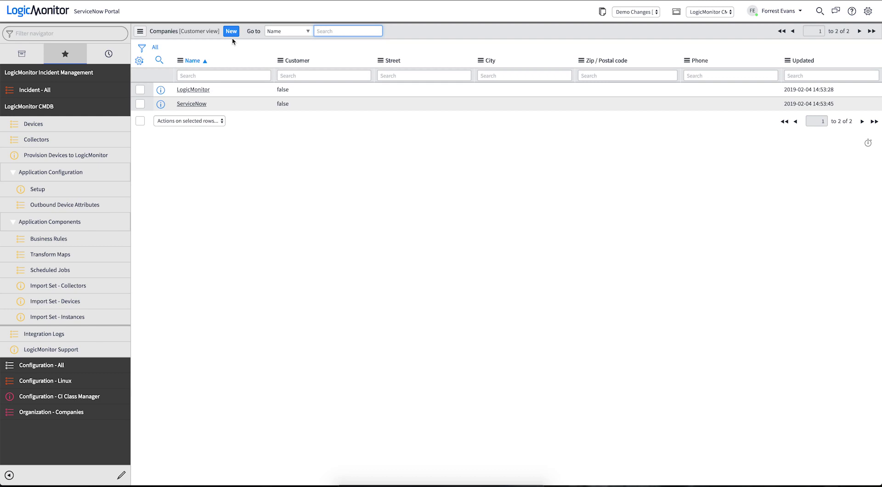
click(231, 31)
click(277, 57)
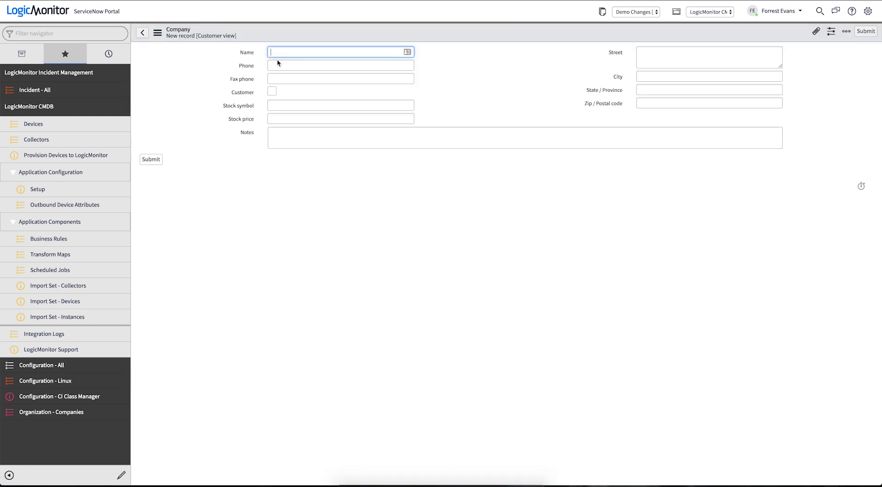
text(AcME Group)
click(271, 92)
click(289, 142)
text(This is our)
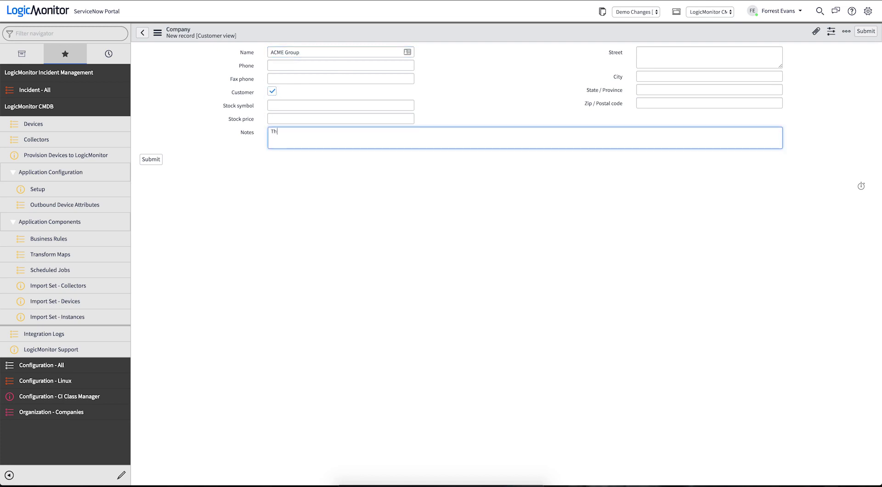
text( Demo C)
text(roup)
click(157, 160)
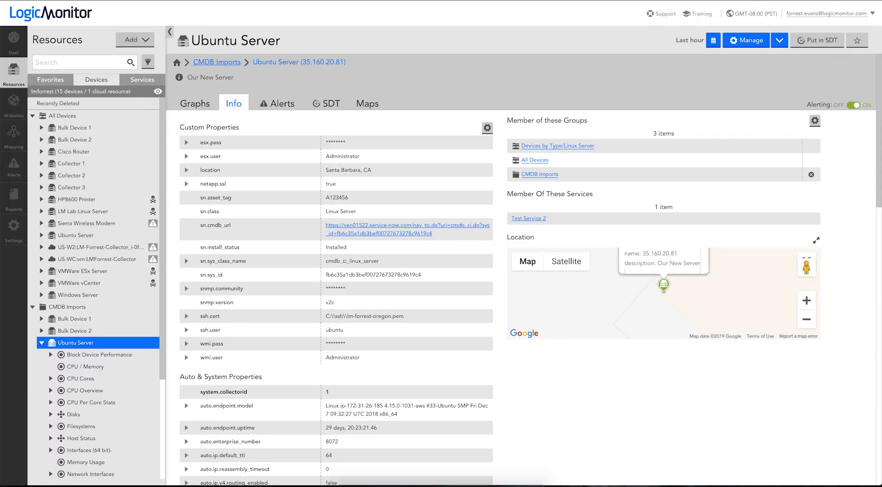
- Switch to the LogicMonitor portal, refresh the resources and examine the ACME Group and Ubuntu Server details under CMDB Imports
click(12, 79)
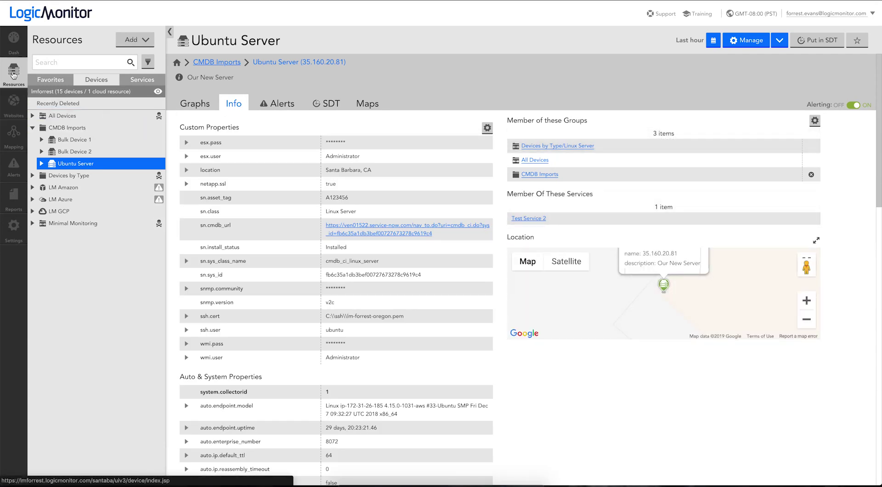
click(13, 75)
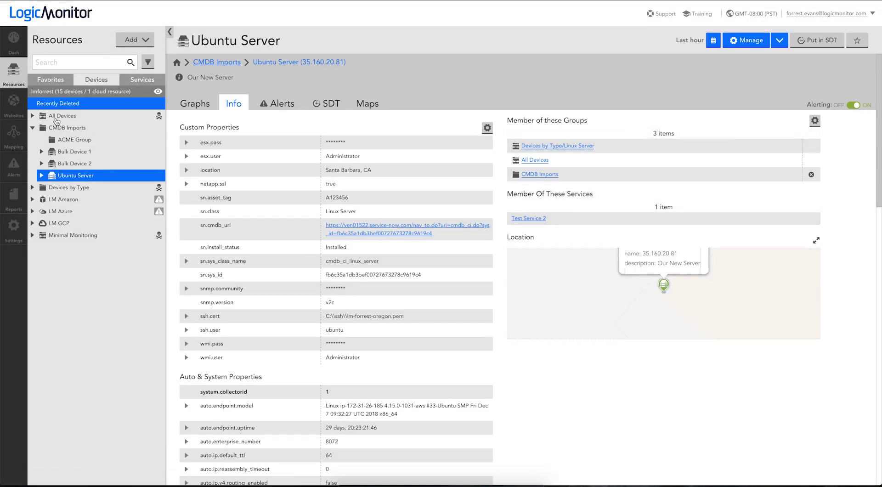
click(73, 140)
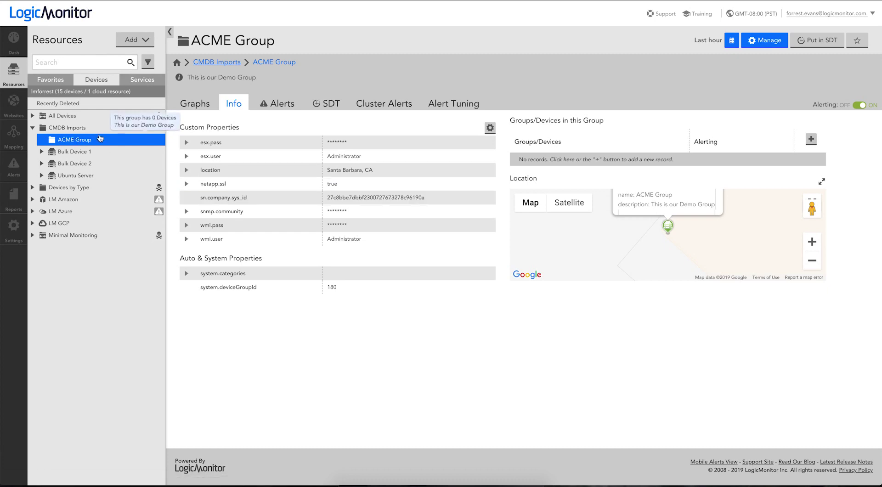
click(83, 176)
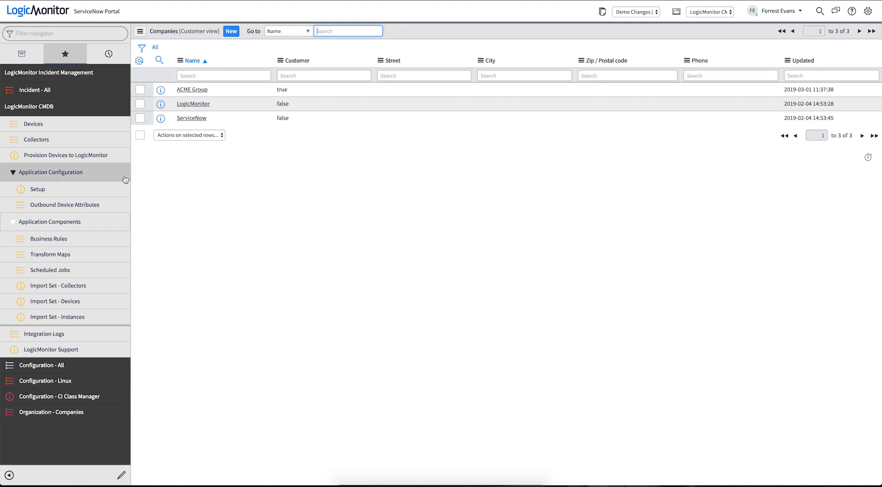
click(75, 112)
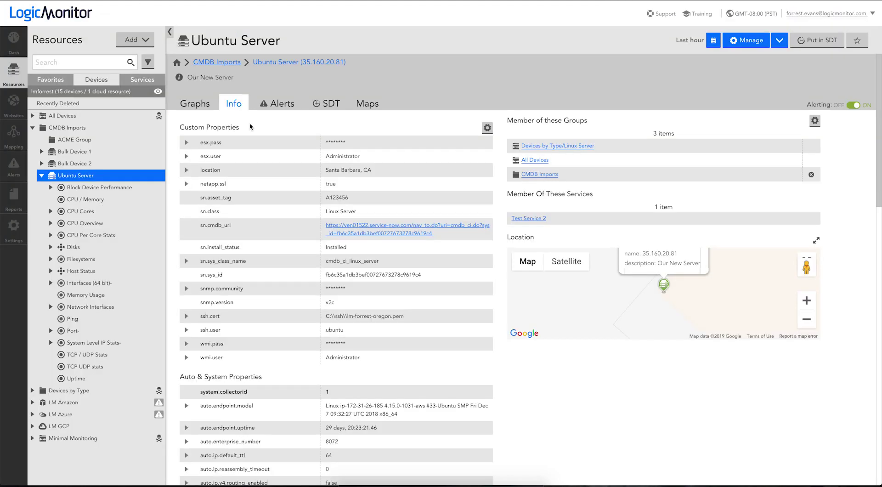
- Open the alert tuning settings for the Ping data source of the Windows Server under All Devices in LogicMonitor
click(41, 175)
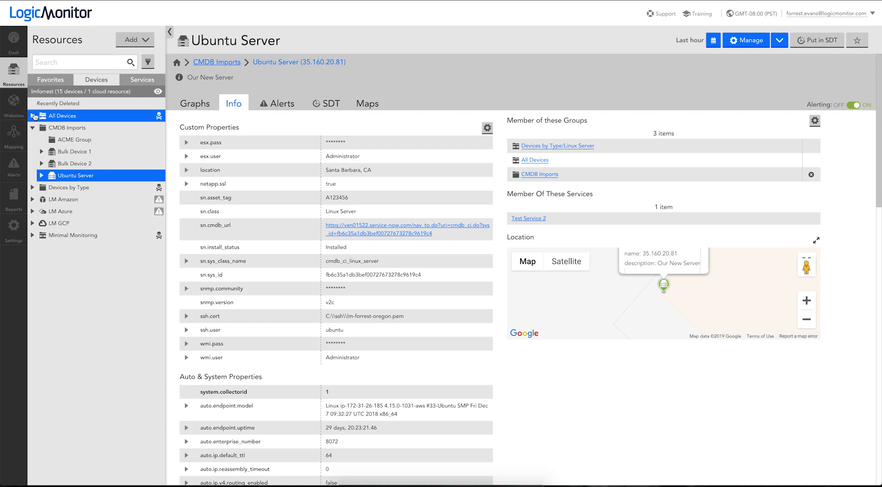
click(32, 128)
click(33, 116)
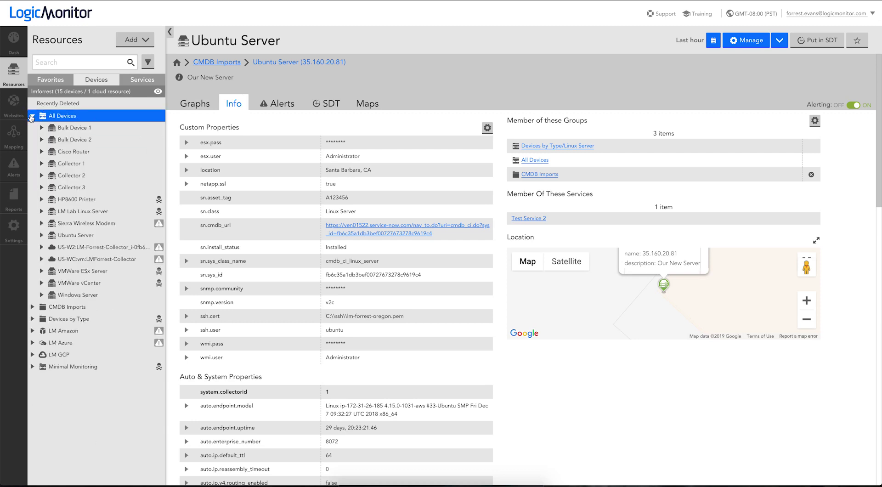
click(86, 295)
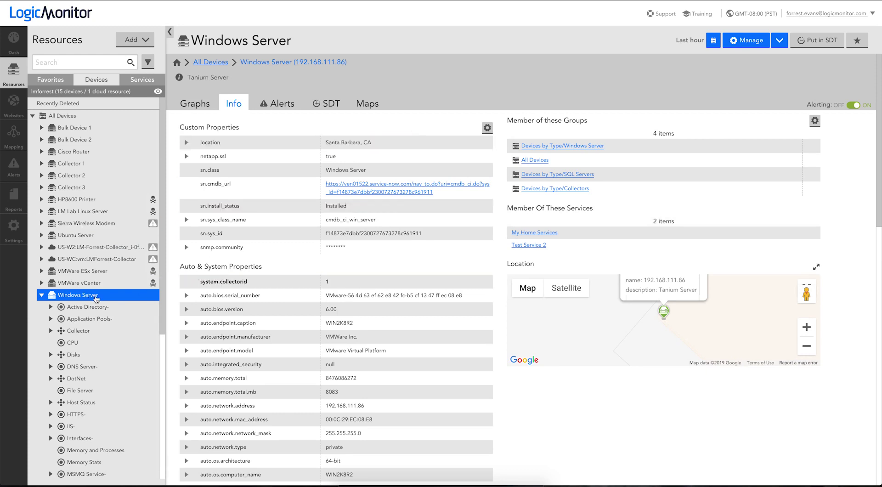
scroll(92, 284, down, 5)
click(92, 353)
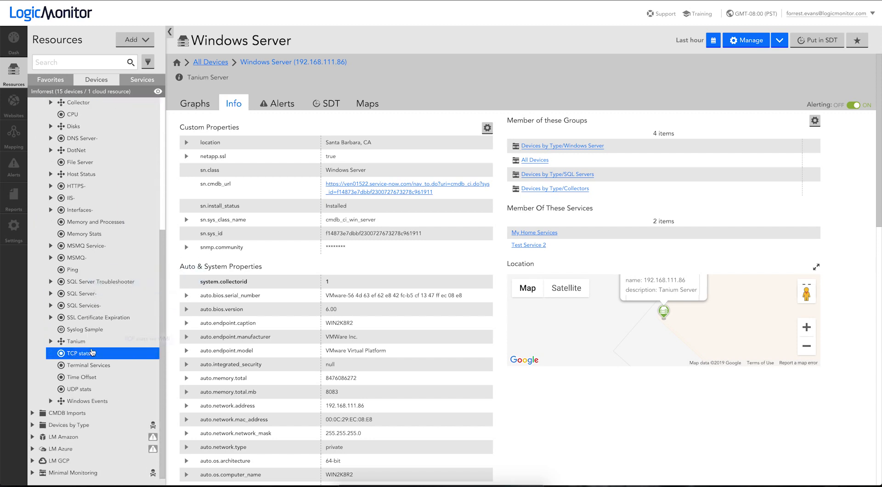
click(92, 270)
click(437, 103)
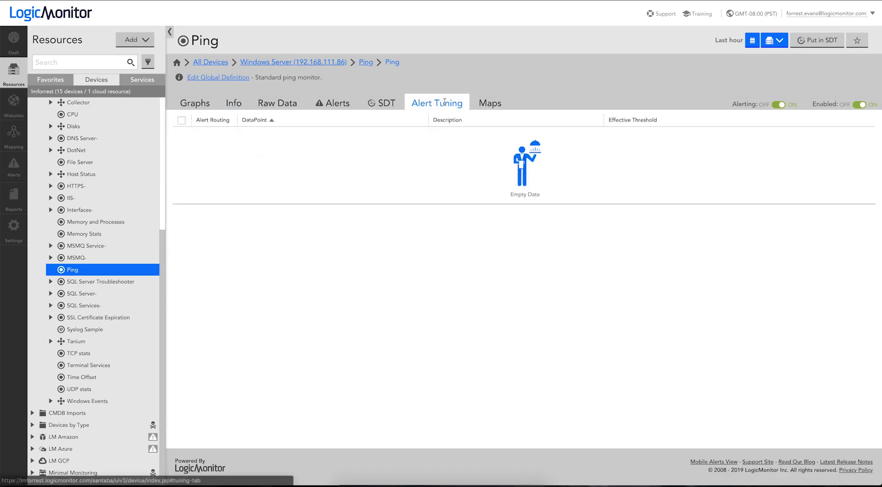
- Add and save an all-day instance threshold on PingLossPercent that triggers an error when the value is less than 100
click(539, 198)
click(660, 201)
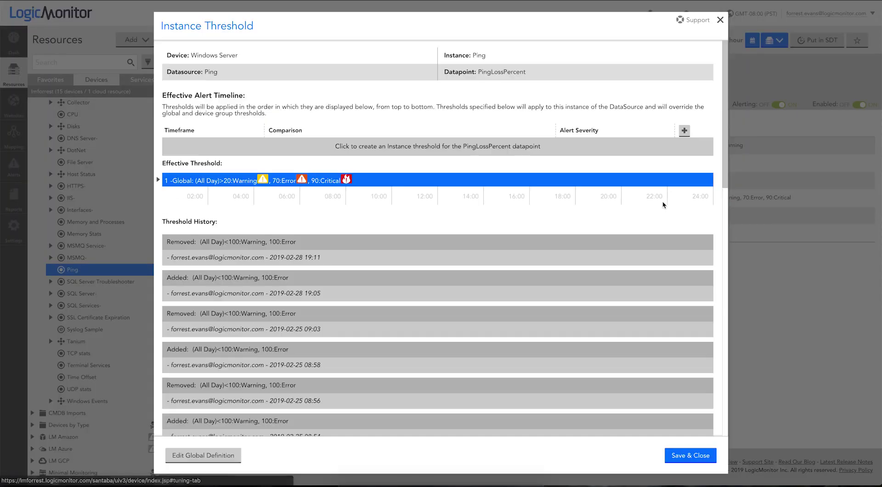
click(684, 132)
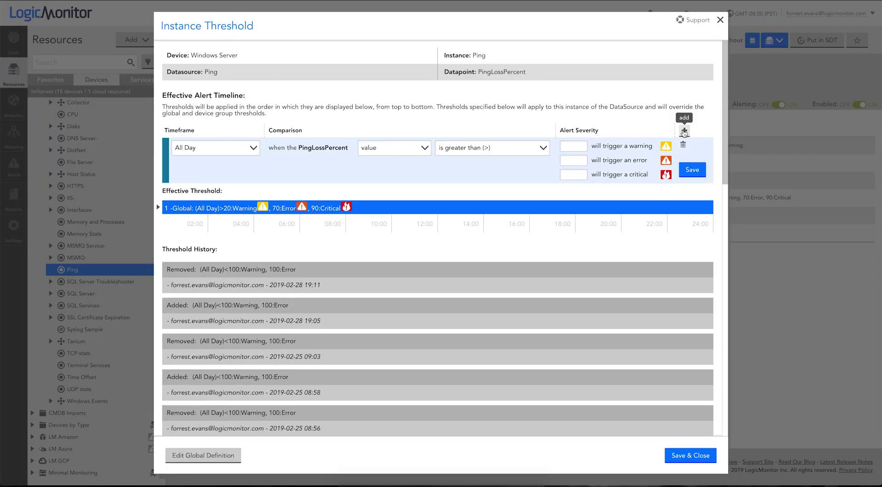
click(545, 149)
click(500, 157)
click(562, 160)
text(100)
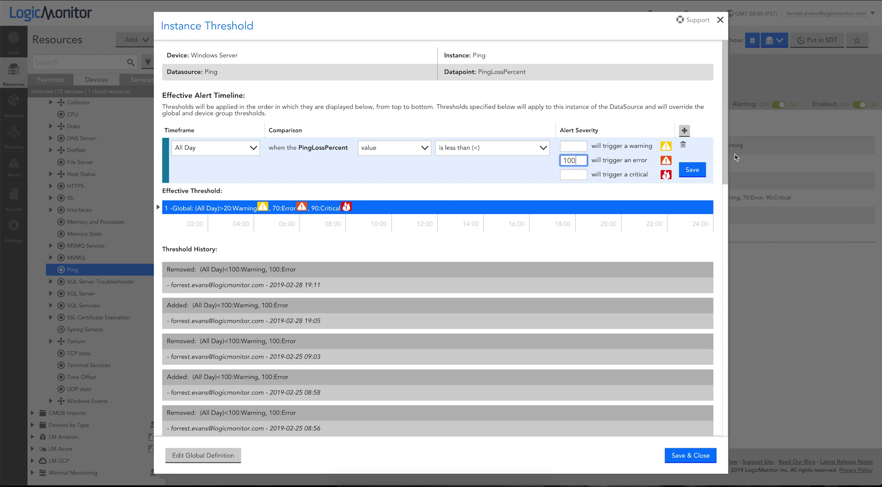
click(695, 170)
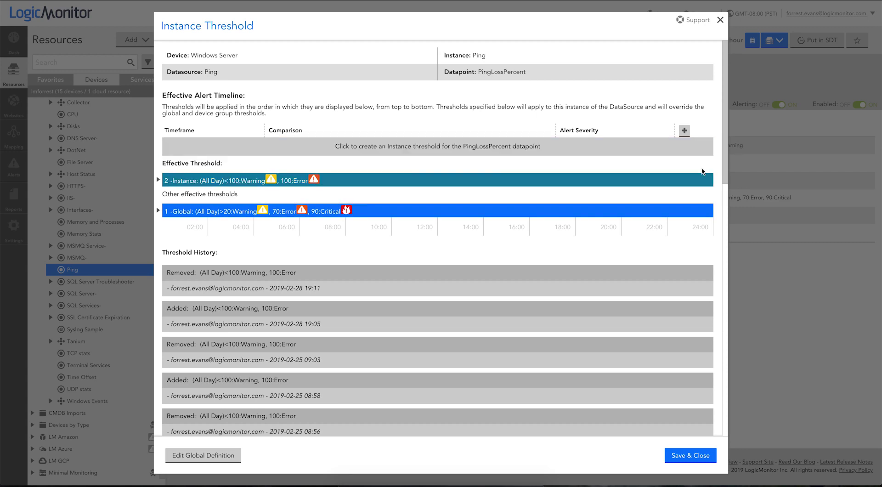
click(687, 452)
click(562, 281)
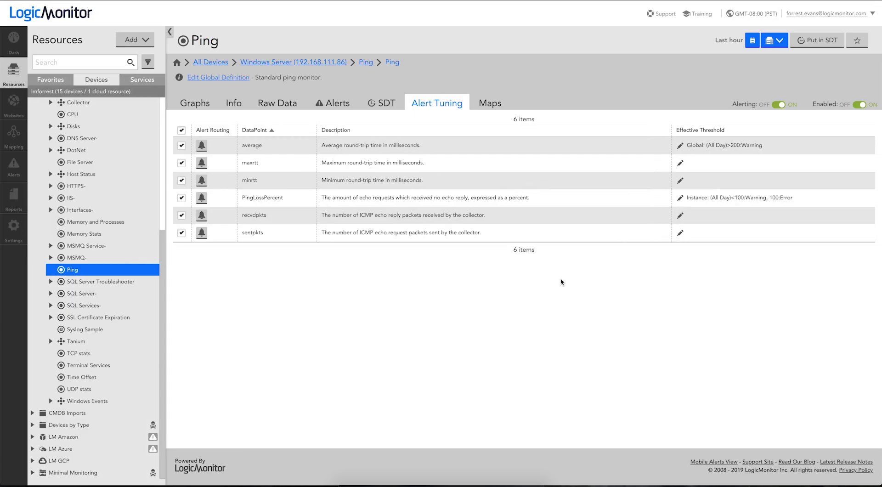
- Return to the Windows Server's overview and collapse its data sources in the resource tree
scroll(73, 186, up, 3)
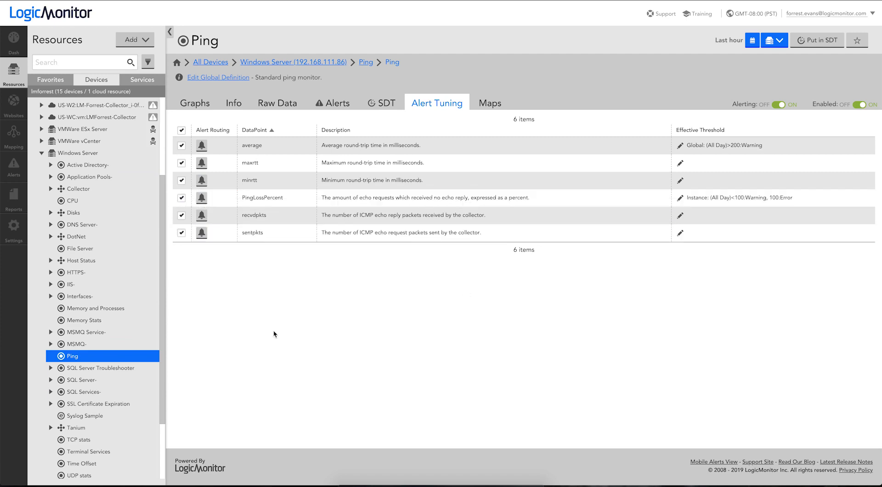
click(40, 155)
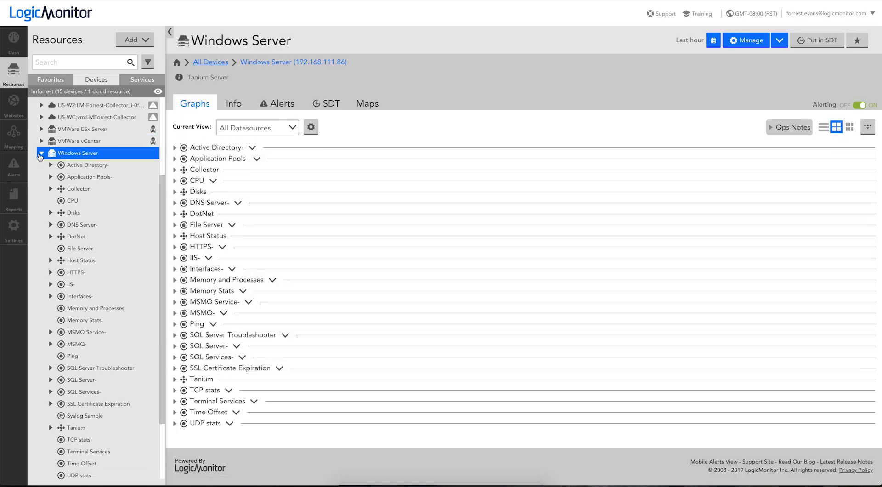
click(40, 156)
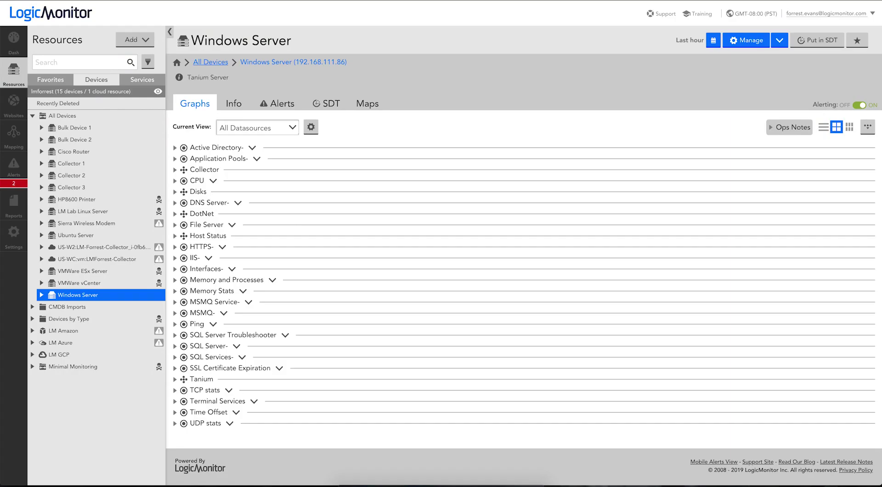
- Check the alerts in LogicMonitor, switch to ServiceNow and reload the list of all incidents
click(15, 170)
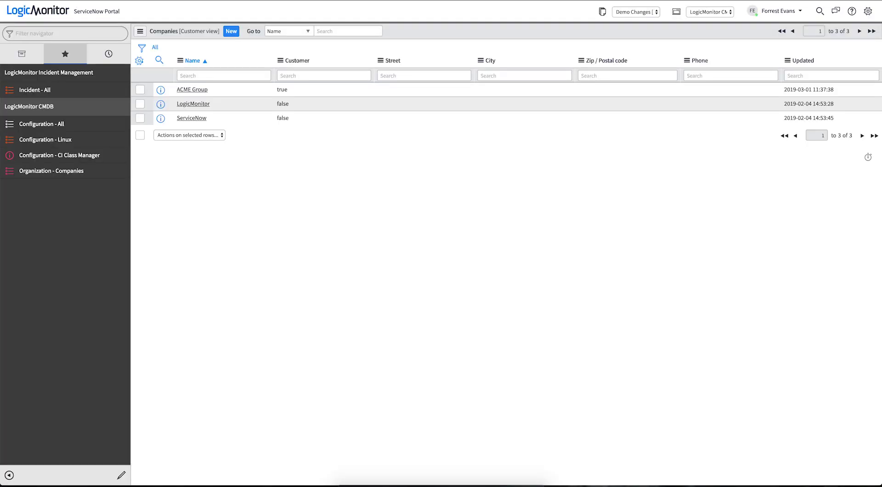
click(61, 94)
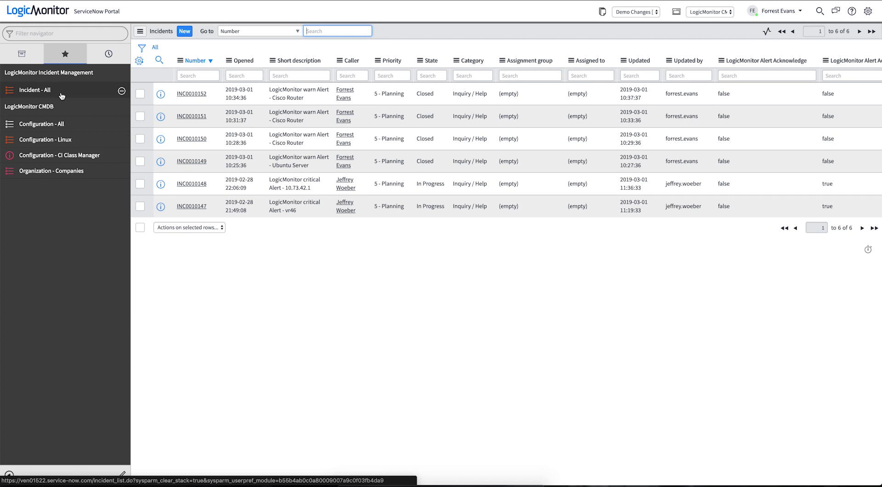
click(62, 96)
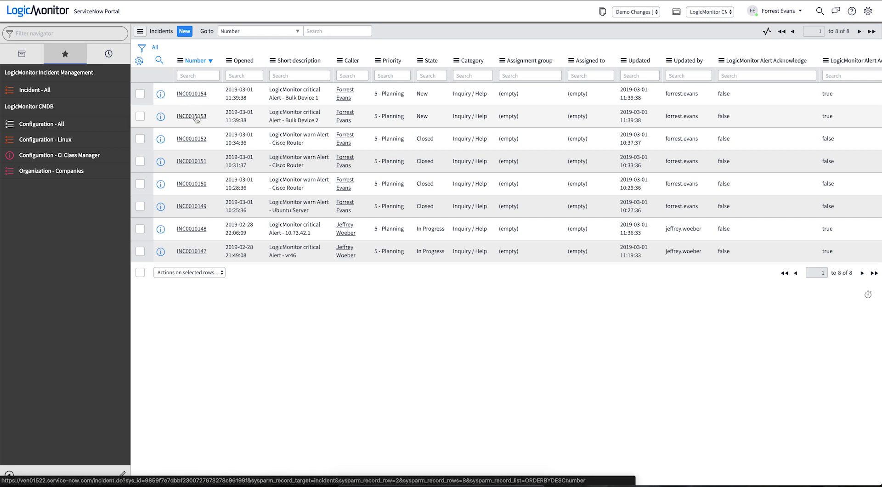
- Open the critical alert incident for Bulk Device 2 and view the LogicMonitor Collector's form from the device's dependency map
click(197, 118)
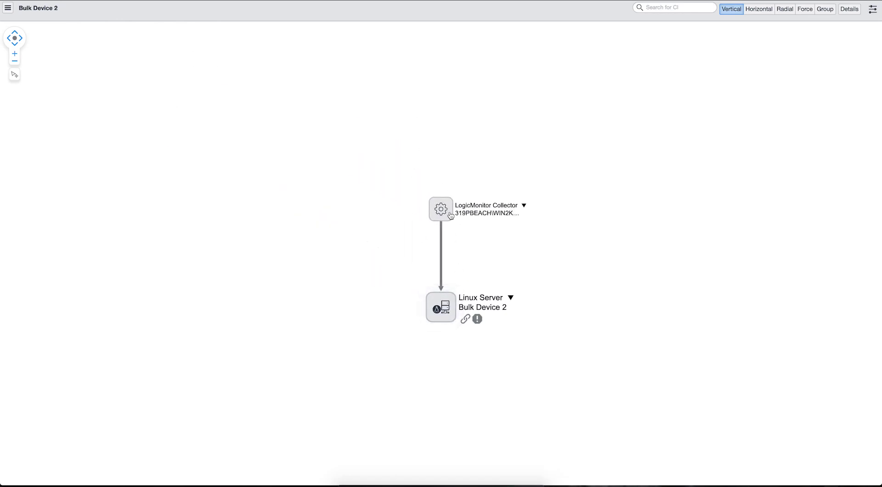
right_click(466, 209)
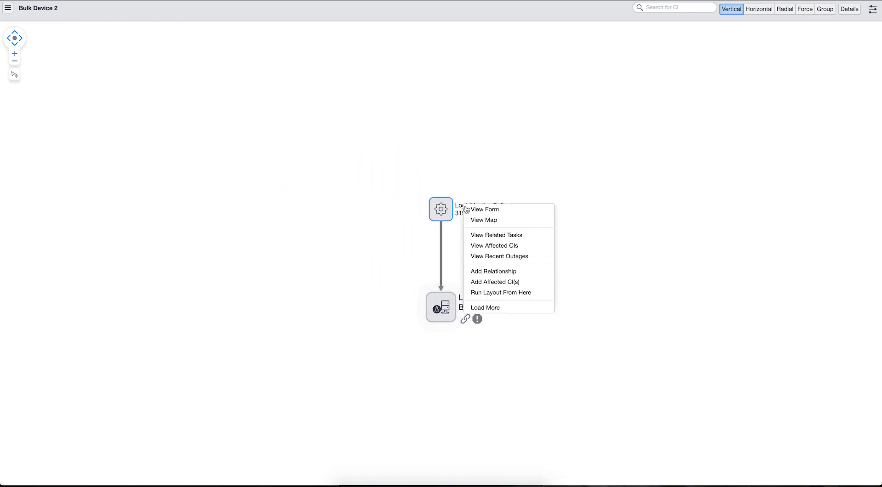
click(482, 210)
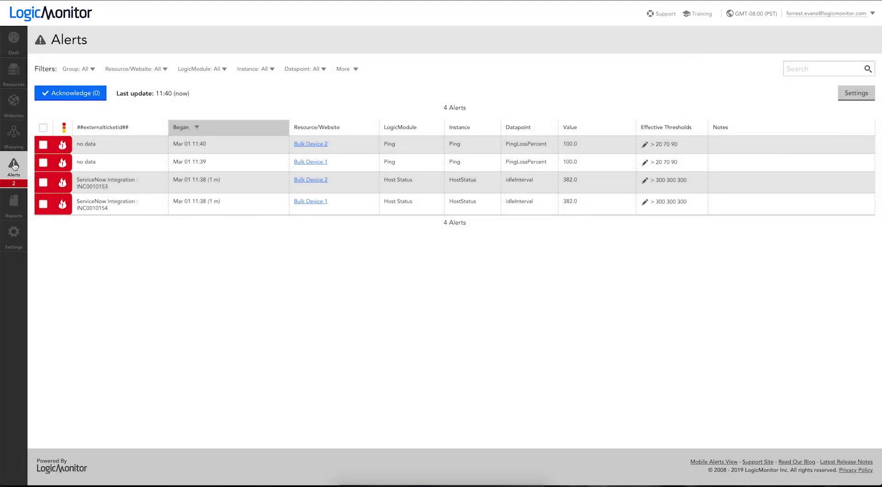
- Switch to LogicMonitor and refresh its alerts for the Windows Server, returning to the full incident list in ServiceNow
click(14, 165)
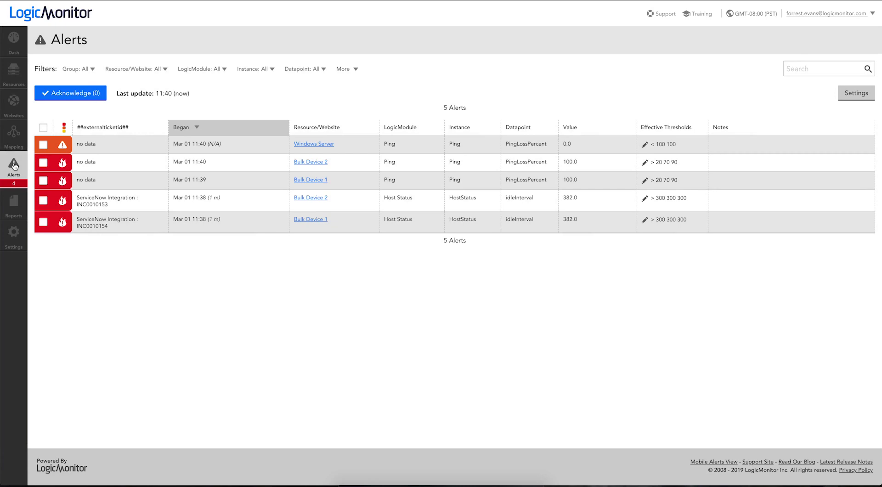
click(14, 166)
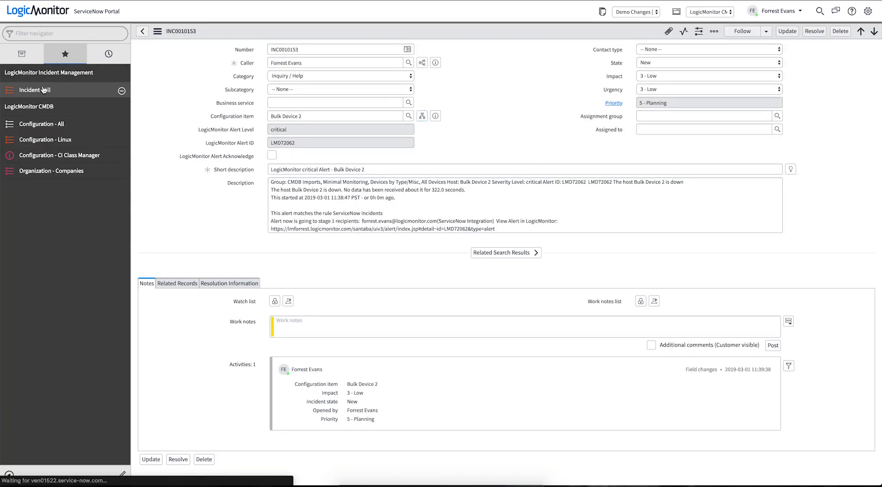
click(44, 89)
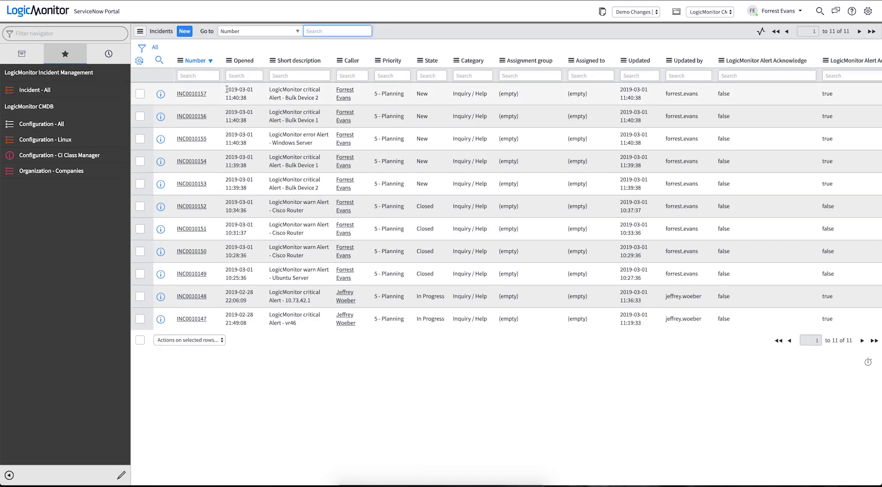
- Open the error alert incident for the Windows Server and the full record of its linked configuration item
click(196, 139)
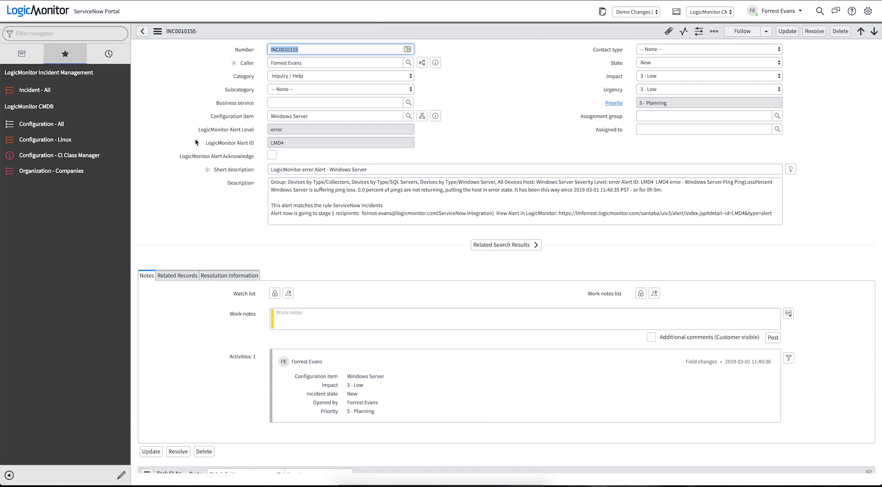
click(436, 116)
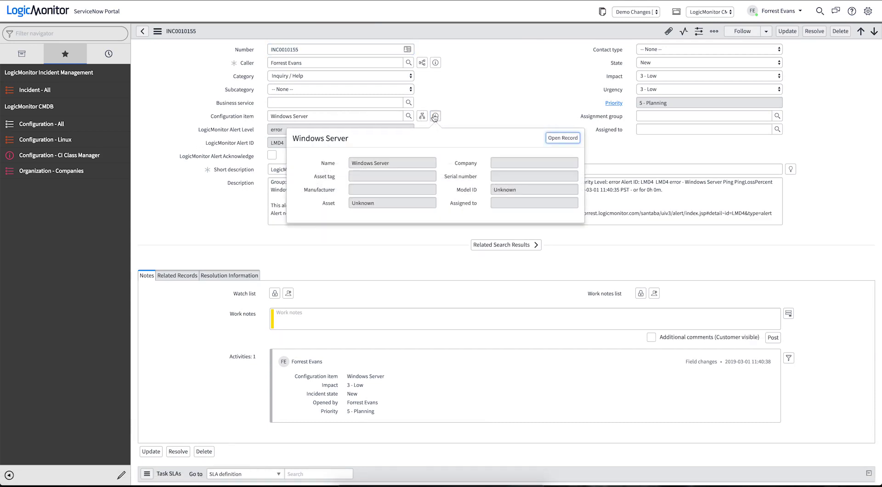
click(568, 138)
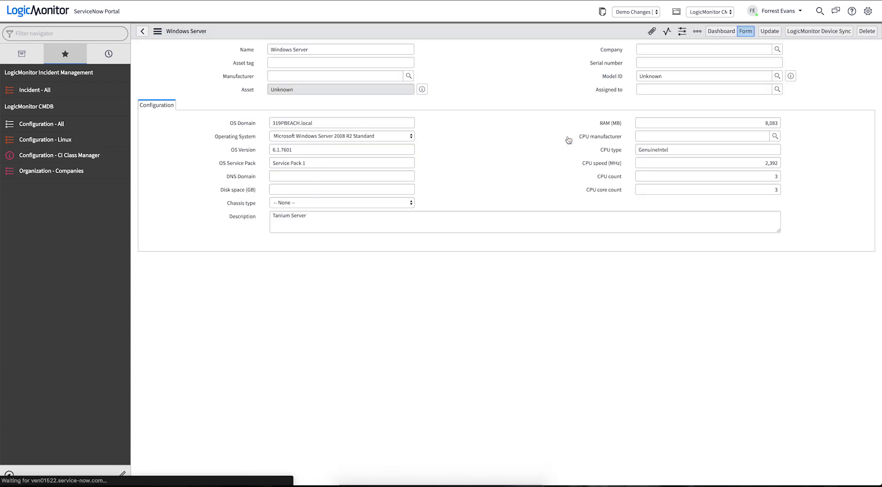